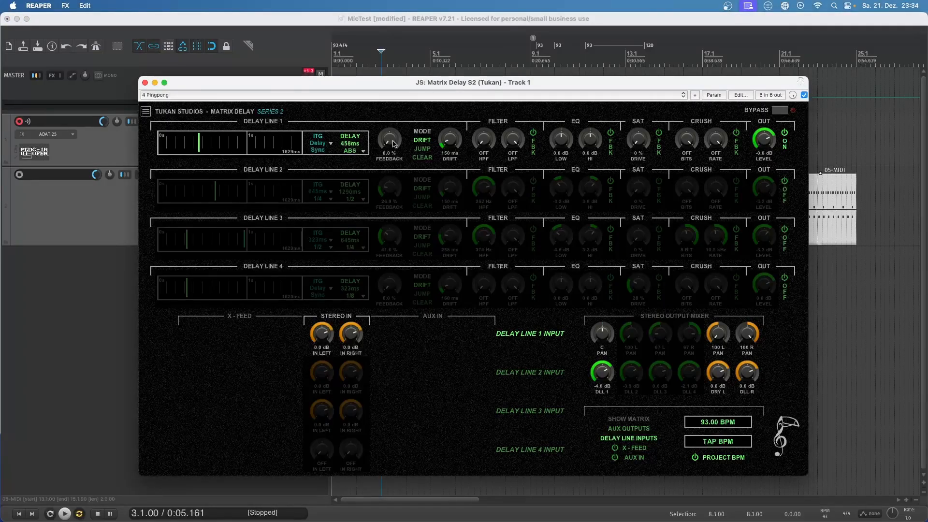
# - Set delay line 1's feedback to about 51% and its delay time to about 641 ms, with the time display widened to 2937 ms
pyautogui.moveTo(393, 143); pyautogui.dragTo(404, 85)
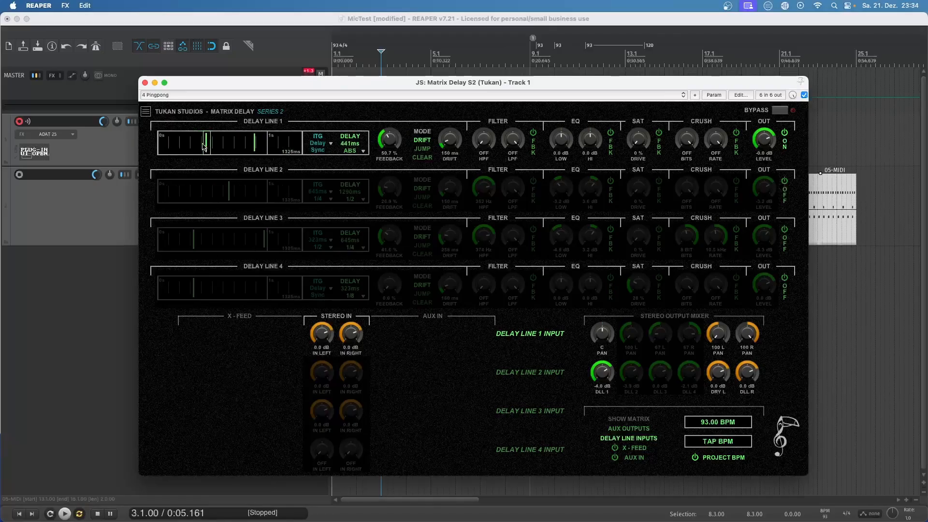
pyautogui.scroll(-5, 202, 147)
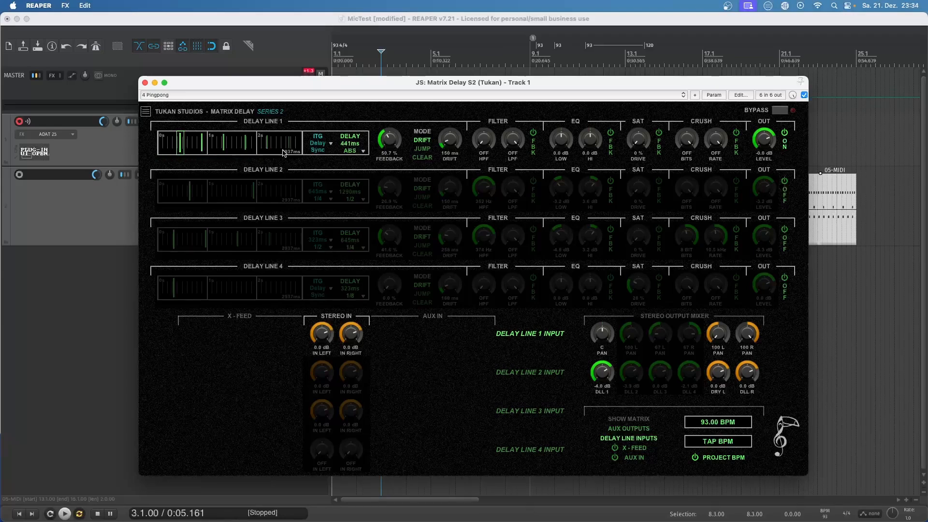
pyautogui.moveTo(353, 148); pyautogui.dragTo(354, 141)
pyautogui.scroll(5, 354, 141)
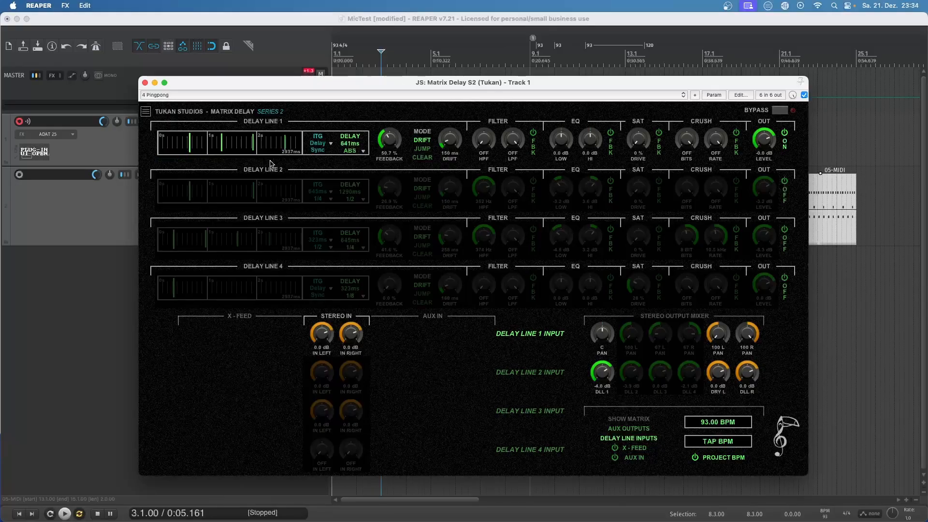
# - Shorten delay line 1's delay to about 208 ms and try feedback at about 111% before lowering it to about 49%
pyautogui.moveTo(388, 143); pyautogui.dragTo(391, 163)
pyautogui.moveTo(349, 145); pyautogui.dragTo(351, 160)
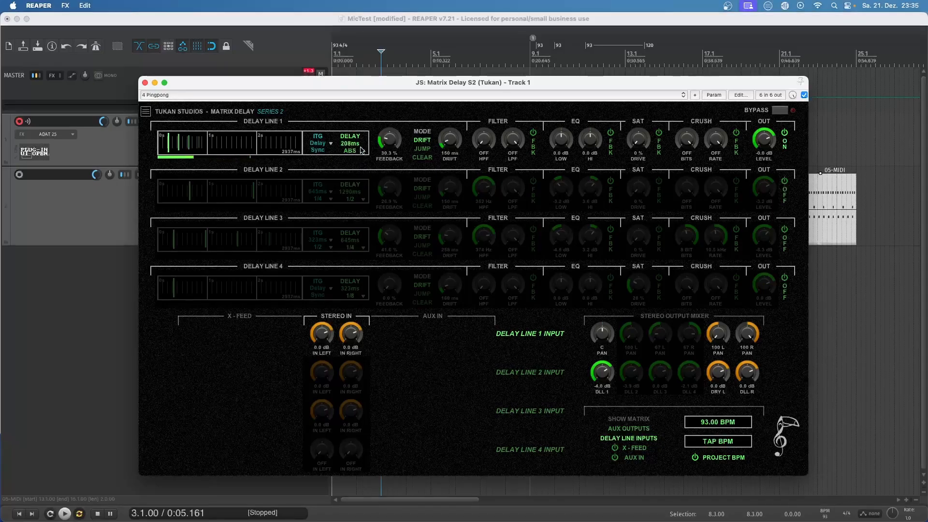
pyautogui.moveTo(386, 142); pyautogui.dragTo(405, 53)
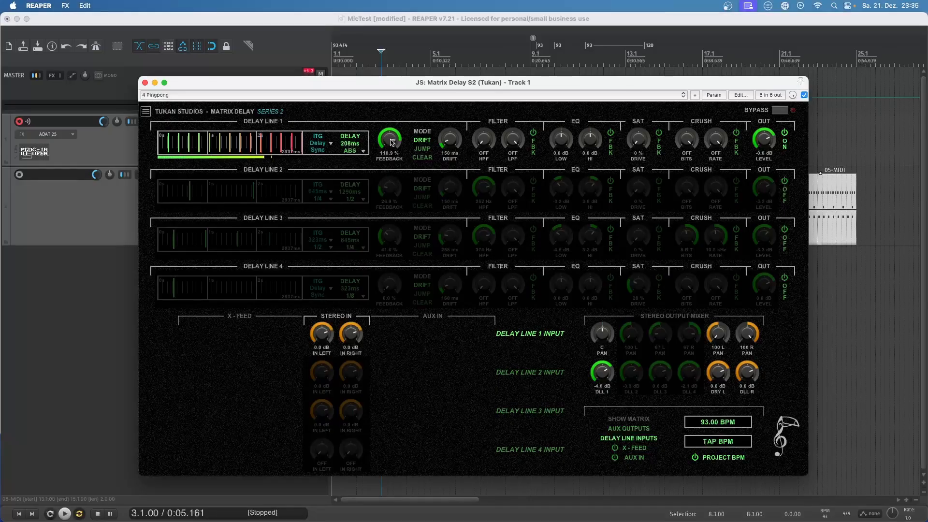
pyautogui.moveTo(392, 145); pyautogui.dragTo(390, 217)
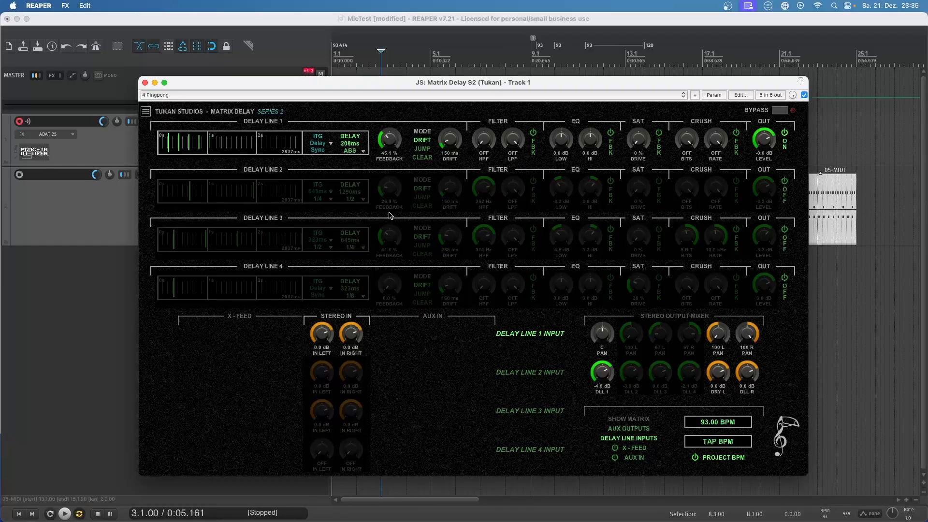
pyautogui.moveTo(394, 141); pyautogui.dragTo(394, 137)
# - Move the Matrix Delay window down to uncover the tracks, select track 1 and briefly play the project
pyautogui.moveTo(338, 85); pyautogui.dragTo(351, 251)
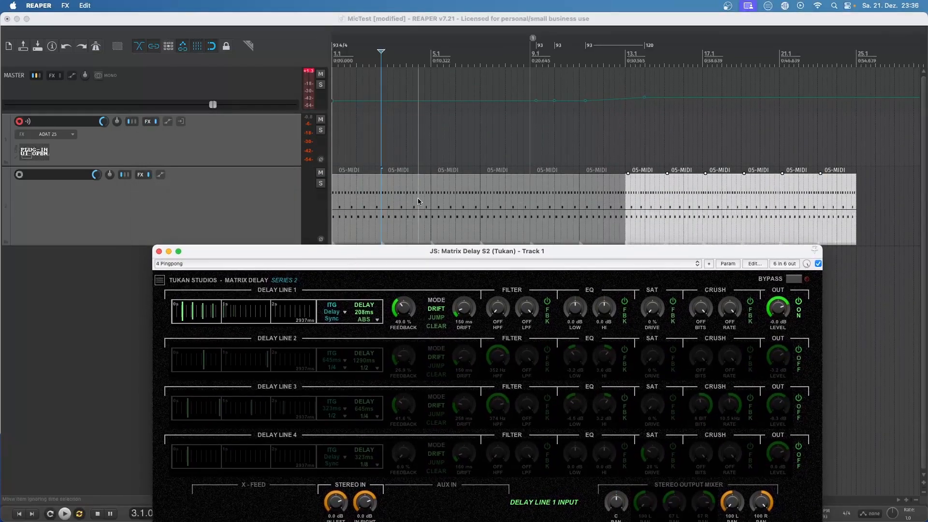
pyautogui.click(286, 205)
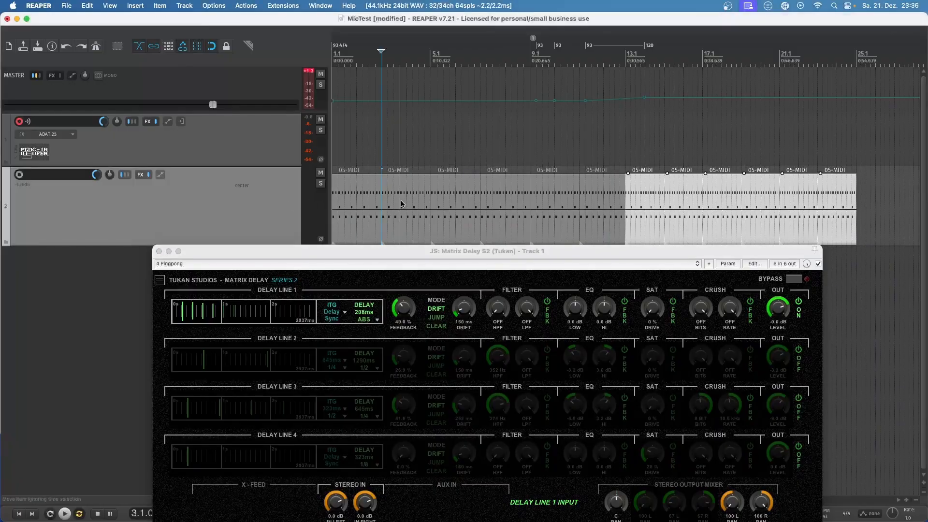
pyautogui.click(278, 159)
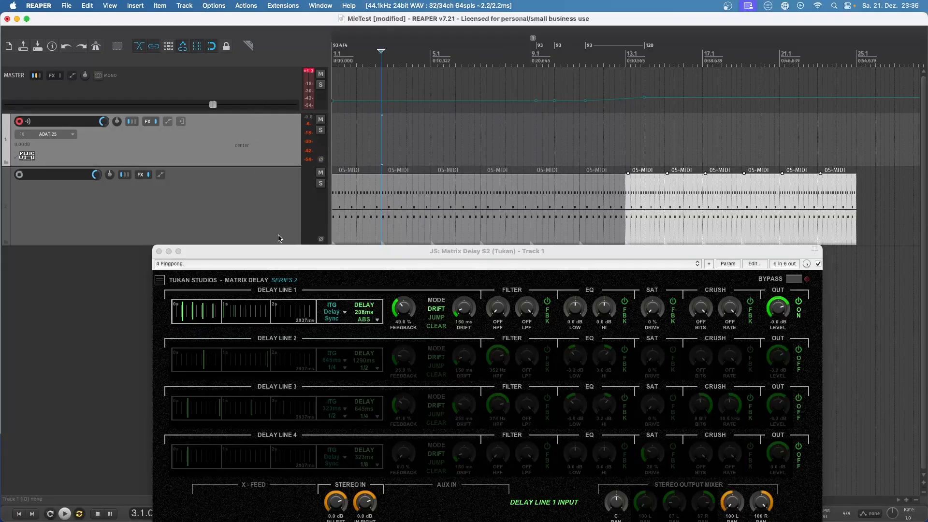
pyautogui.press('space')
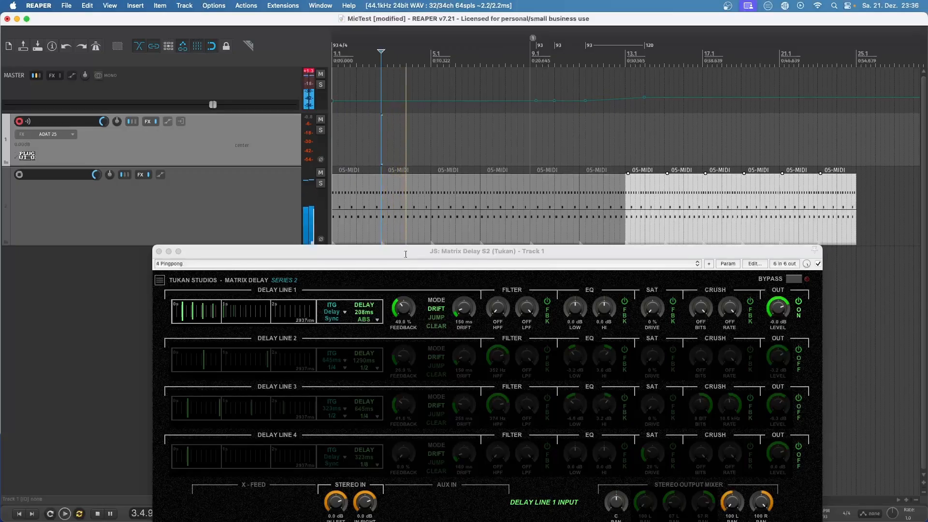
pyautogui.click(405, 254)
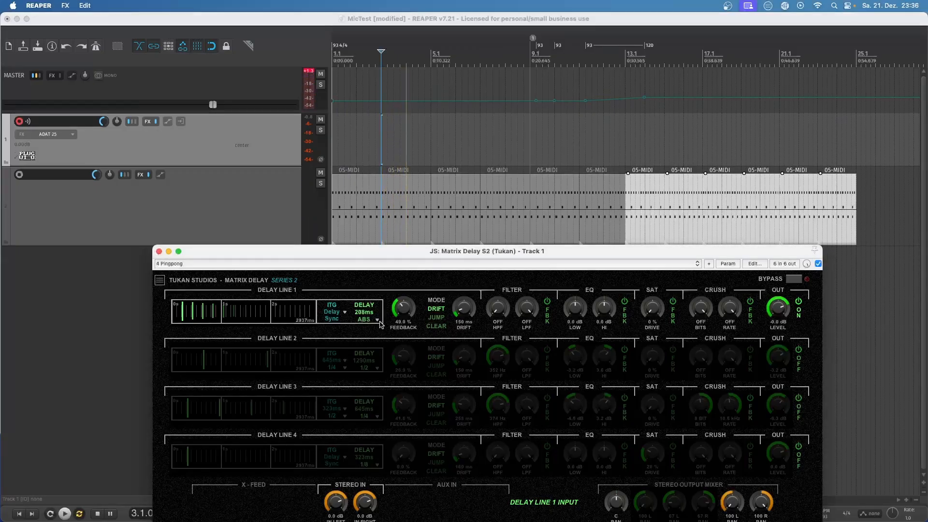
# - Set delay line 1's delay to the 1/4 note value and play the project to hear it
pyautogui.click(378, 321)
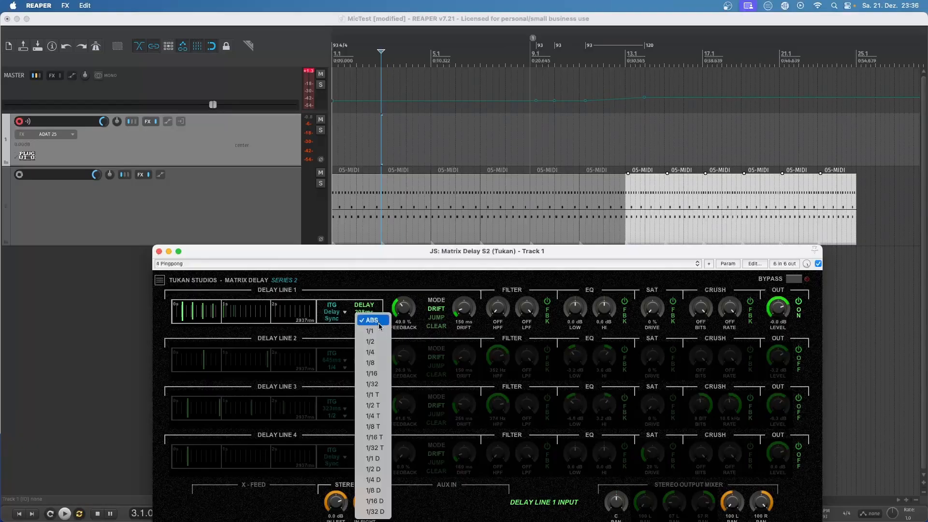
pyautogui.click(379, 352)
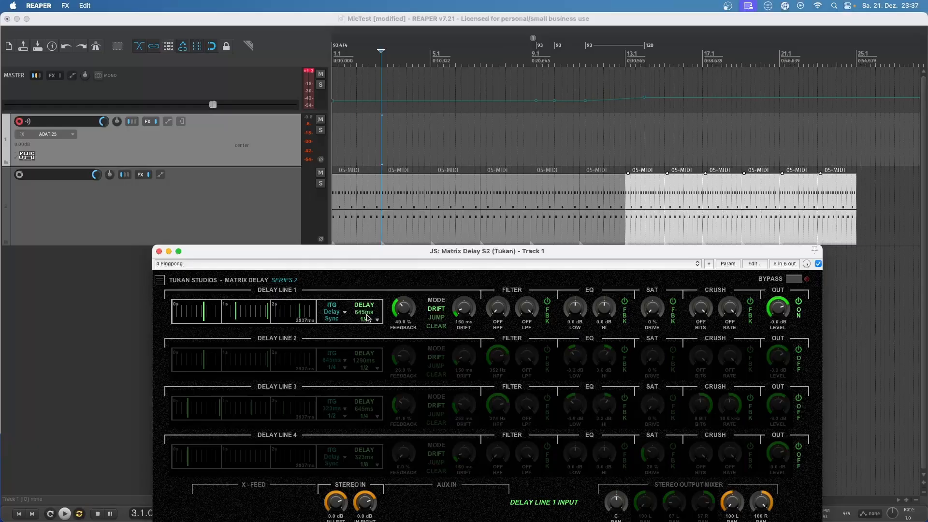
pyautogui.press('space')
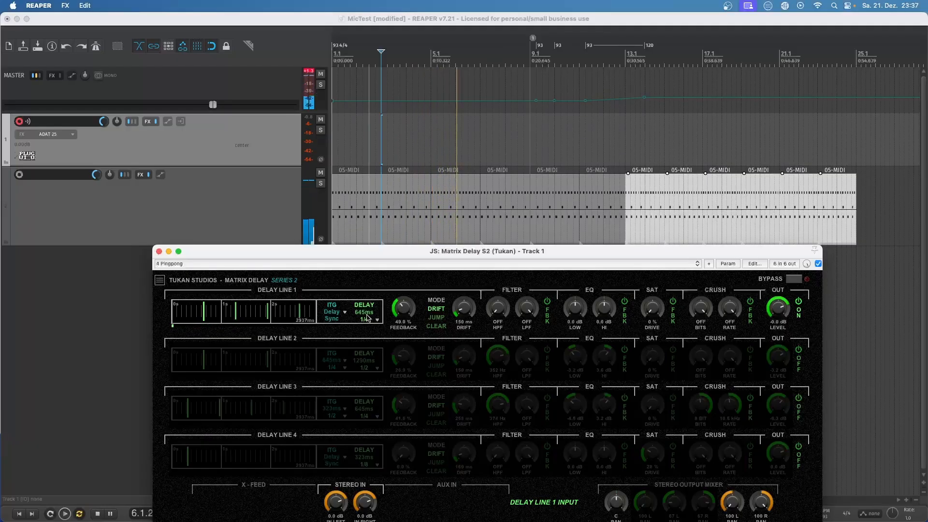
pyautogui.press('space')
# - Set delay line 1's delay to the 1/4 T triplet value and play the project to hear it
pyautogui.click(367, 317)
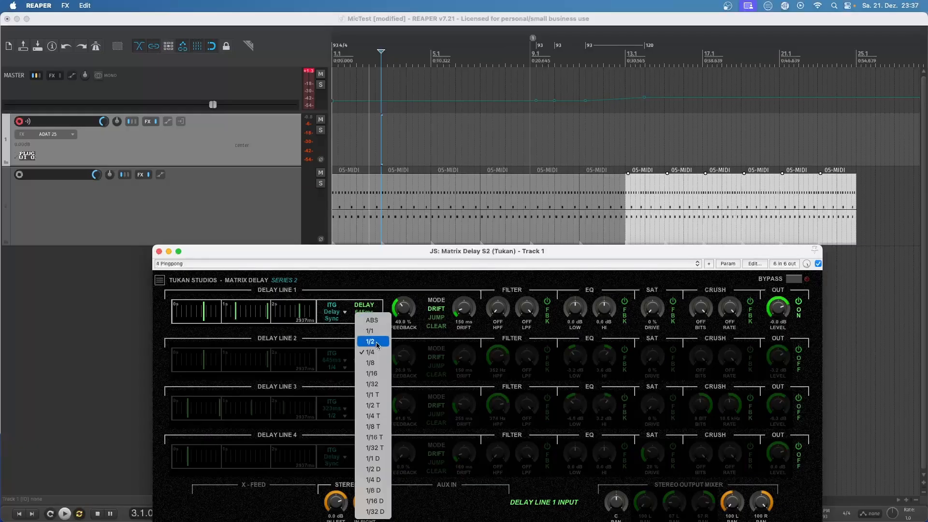
pyautogui.click(372, 416)
pyautogui.press('space')
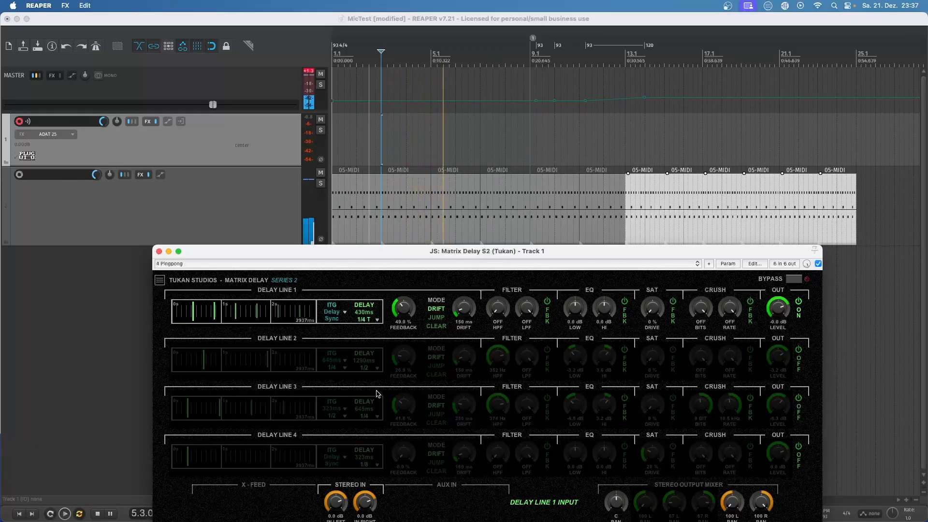
pyautogui.press('space')
# - Set delay line 1's delay to the dotted 1/4 D value and play the project to hear it
pyautogui.click(377, 323)
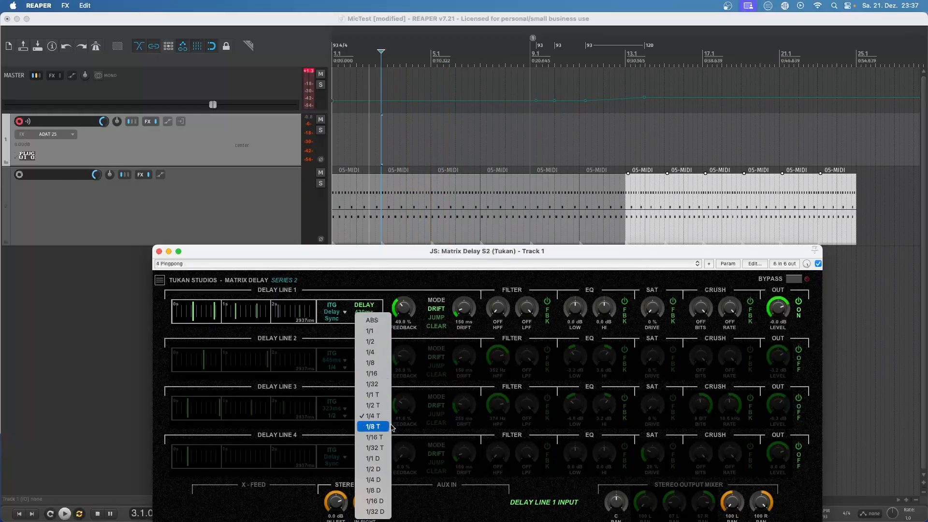
pyautogui.click(376, 482)
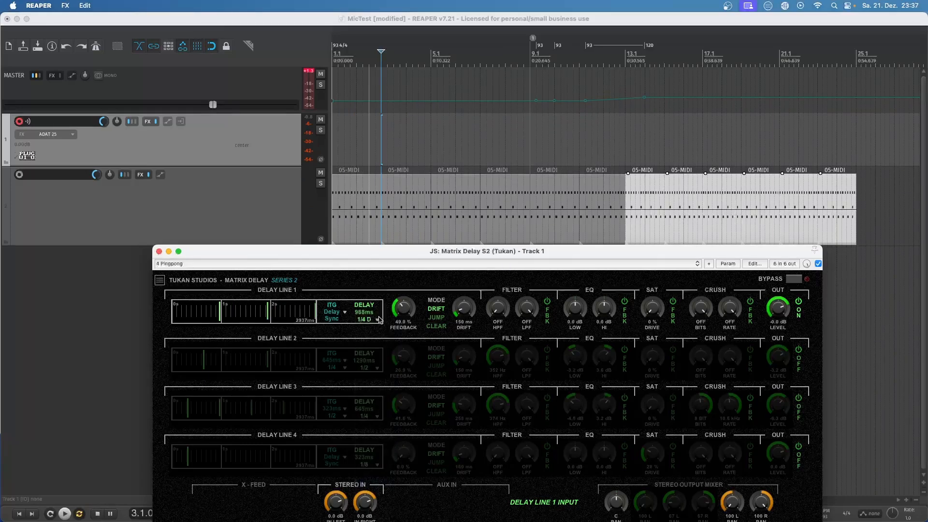
pyautogui.press('space')
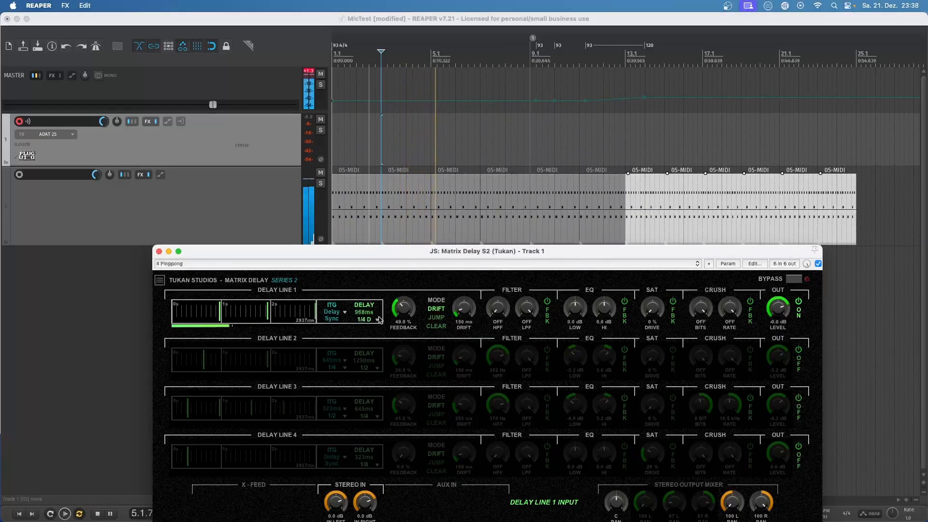
pyautogui.press('space')
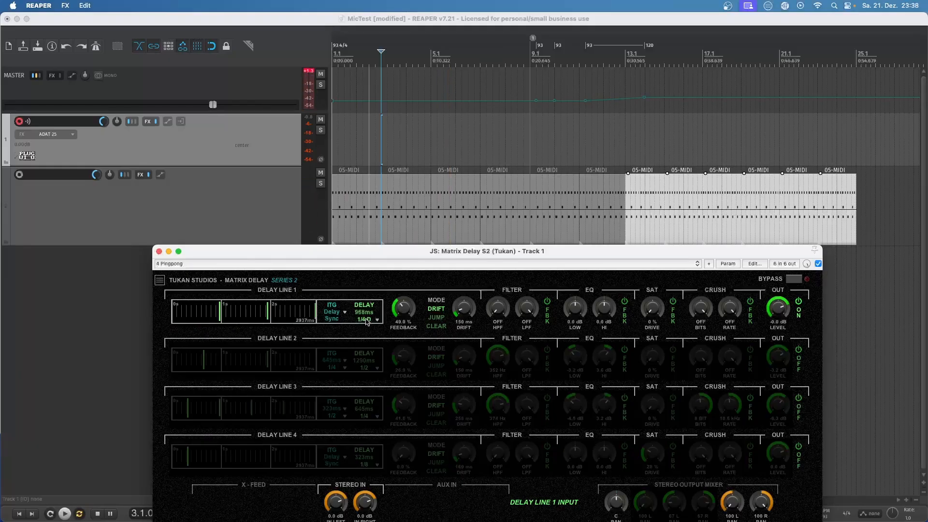
# - Switch delay line 1's delay to ABS and shorten its time to about 449 ms in the time display
pyautogui.click(222, 319)
pyautogui.click(374, 321)
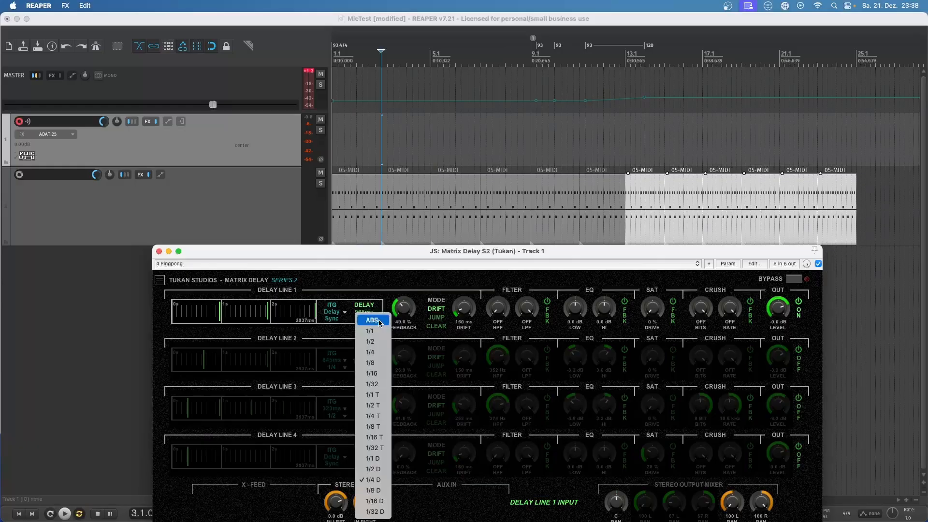
pyautogui.click(380, 321)
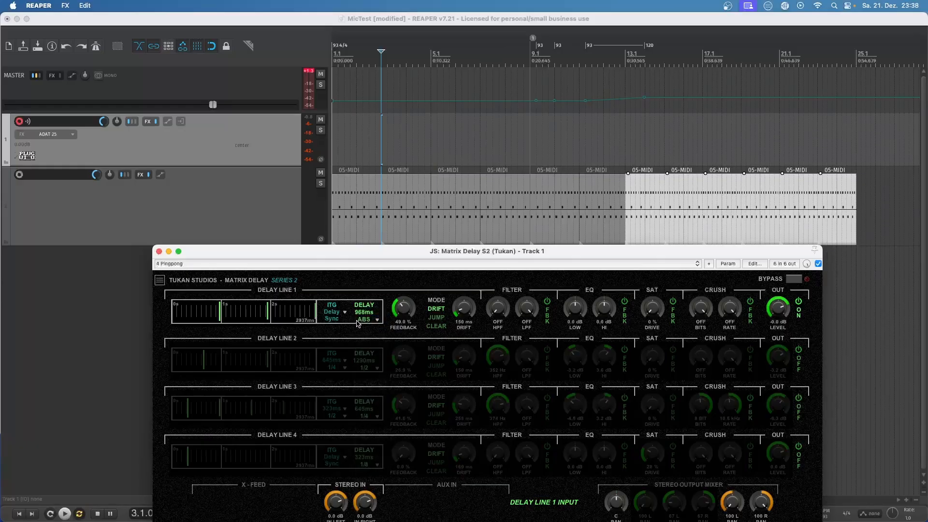
pyautogui.moveTo(221, 311); pyautogui.dragTo(211, 316)
pyautogui.moveTo(207, 316); pyautogui.dragTo(195, 317)
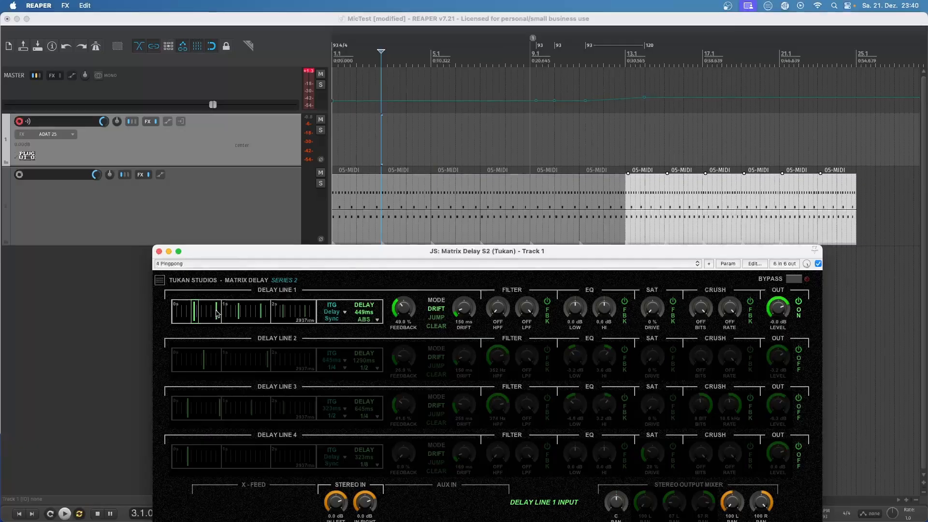
# - Set delay line 1's ITG to FREE at about 997 ms, with a delay of about 175 ms and feedback of about 70%
pyautogui.click(349, 312)
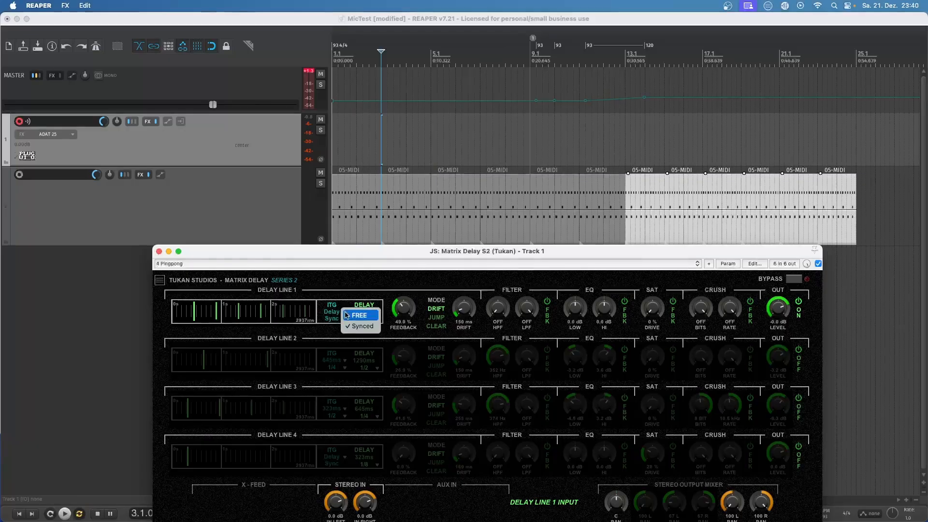
pyautogui.click(362, 317)
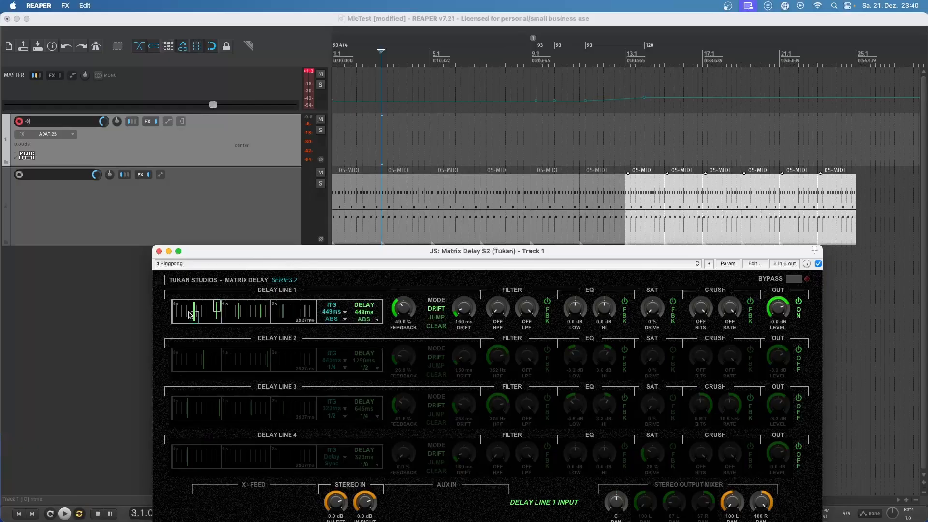
pyautogui.moveTo(196, 319); pyautogui.dragTo(231, 310)
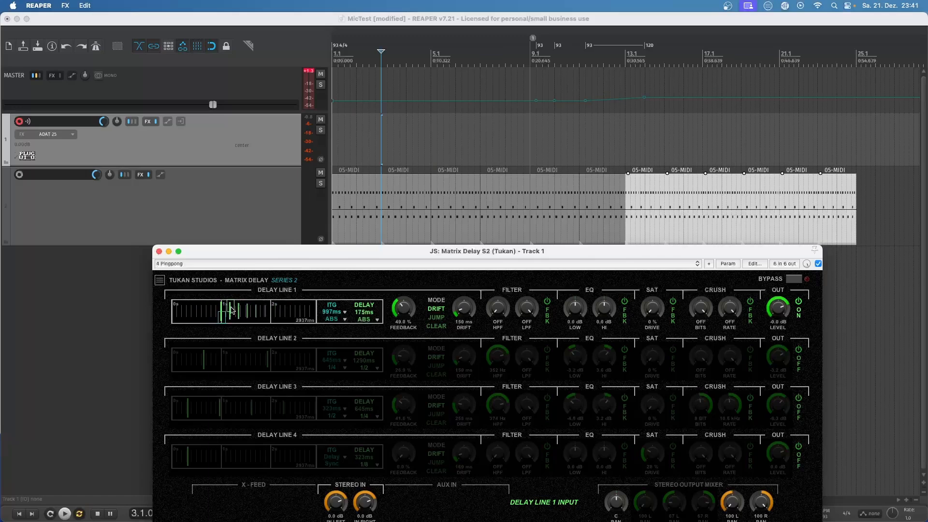
pyautogui.moveTo(410, 312); pyautogui.dragTo(405, 293)
# - Set delay line 1's ITG to 1/2 and its delay to 1/8, and play the project to hear it
pyautogui.click(345, 320)
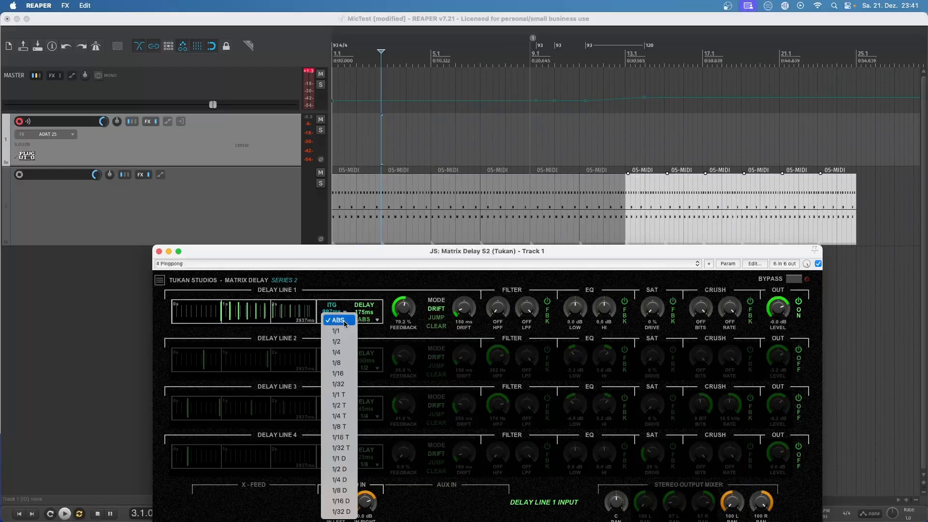
pyautogui.click(346, 342)
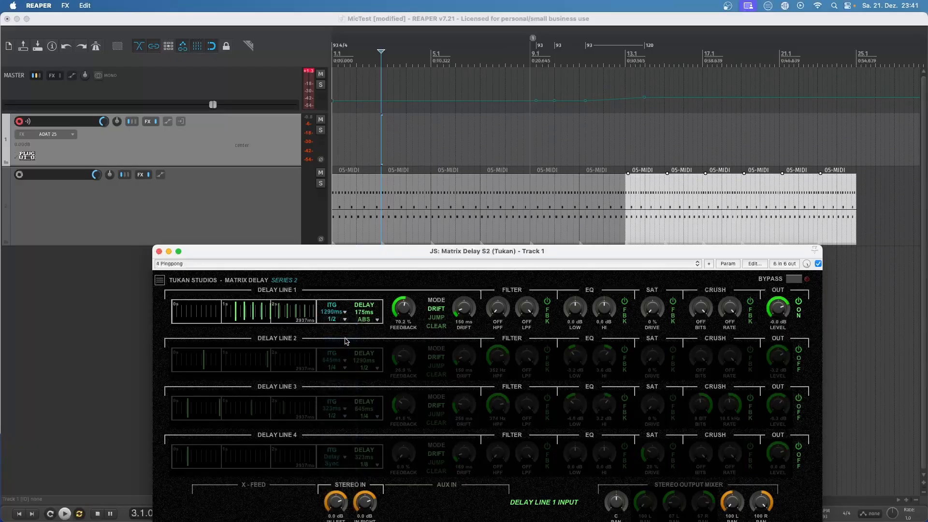
pyautogui.click(369, 321)
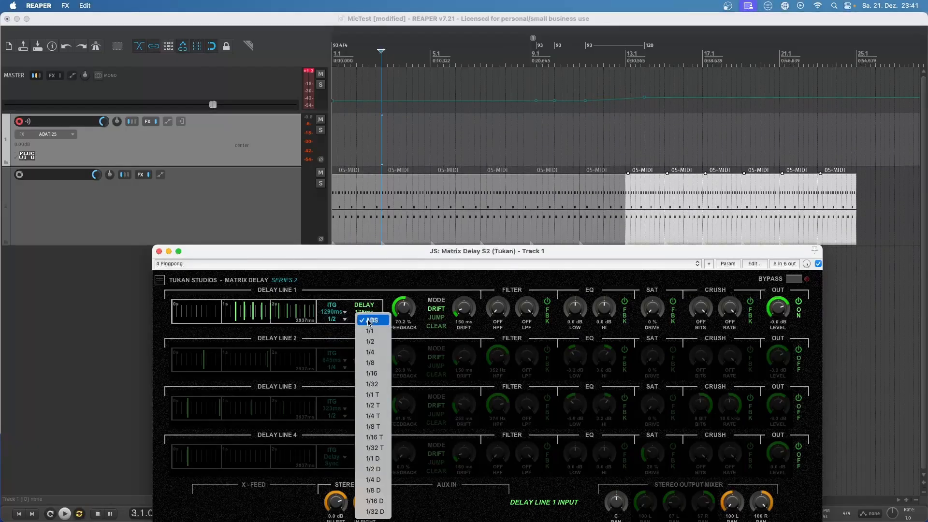
pyautogui.click(375, 363)
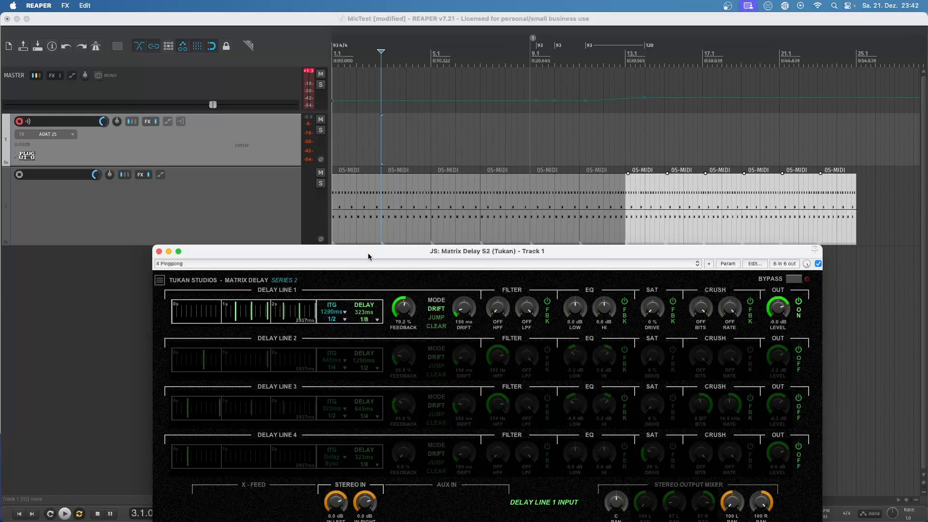
pyautogui.press('space')
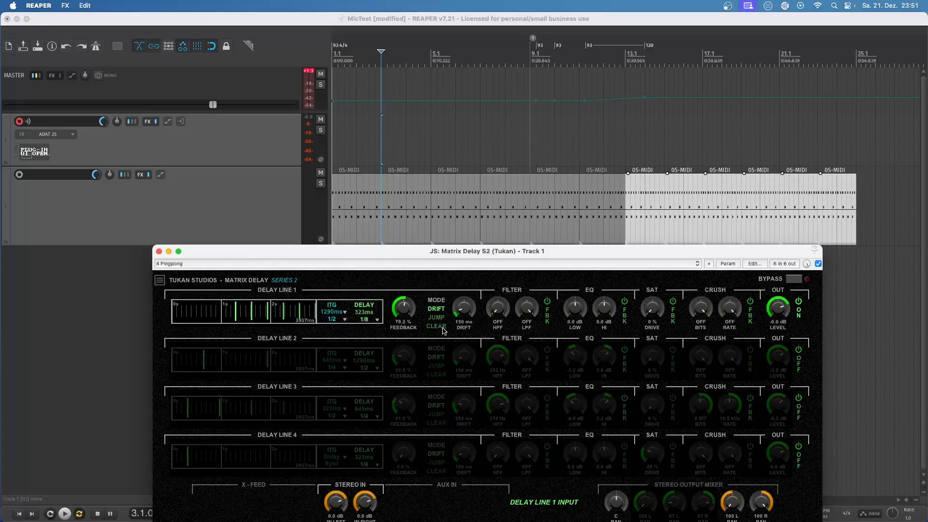
# - With delay line 1's ITG synced to the delay, set the delay to ABS and its time to about 303 ms
pyautogui.click(197, 318)
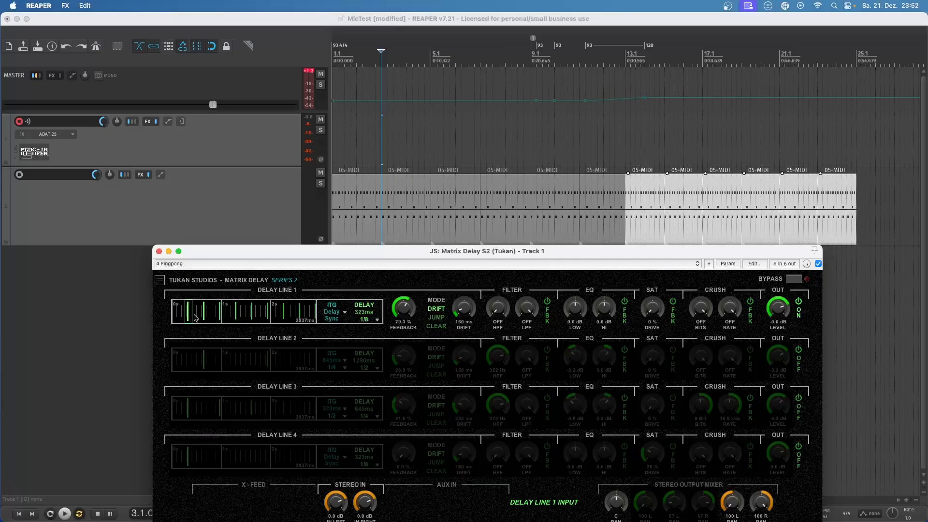
pyautogui.click(370, 319)
pyautogui.click(372, 320)
pyautogui.moveTo(194, 315); pyautogui.dragTo(188, 316)
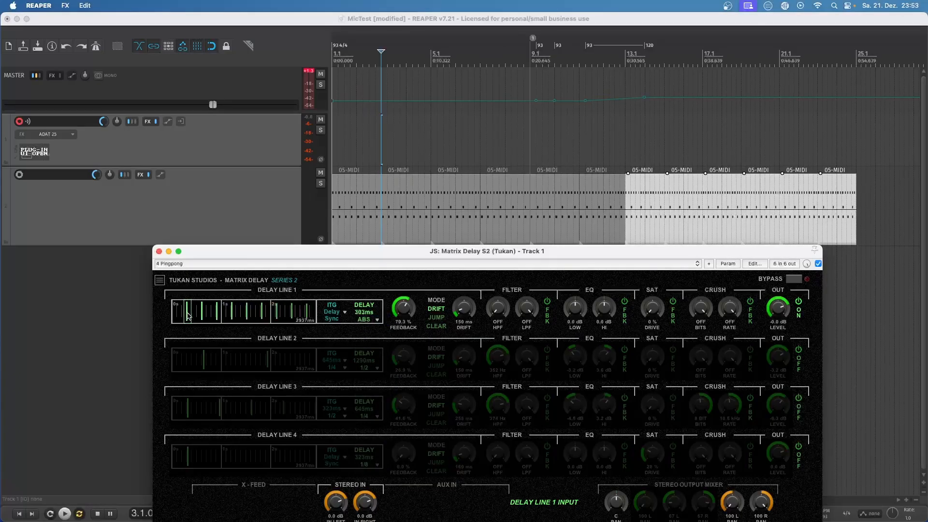
# - Try delay line 1's JUMP mode while shifting its delay time marker
pyautogui.click(436, 317)
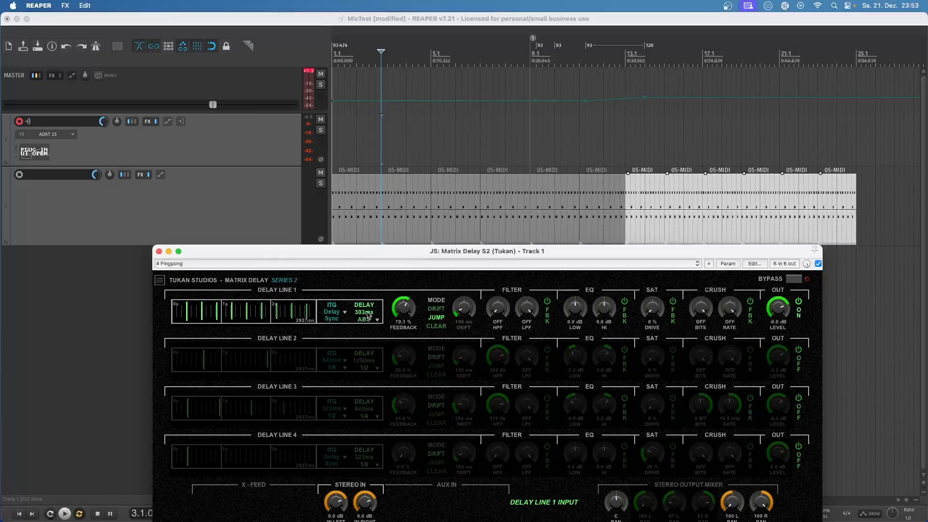
pyautogui.moveTo(197, 317); pyautogui.dragTo(191, 318)
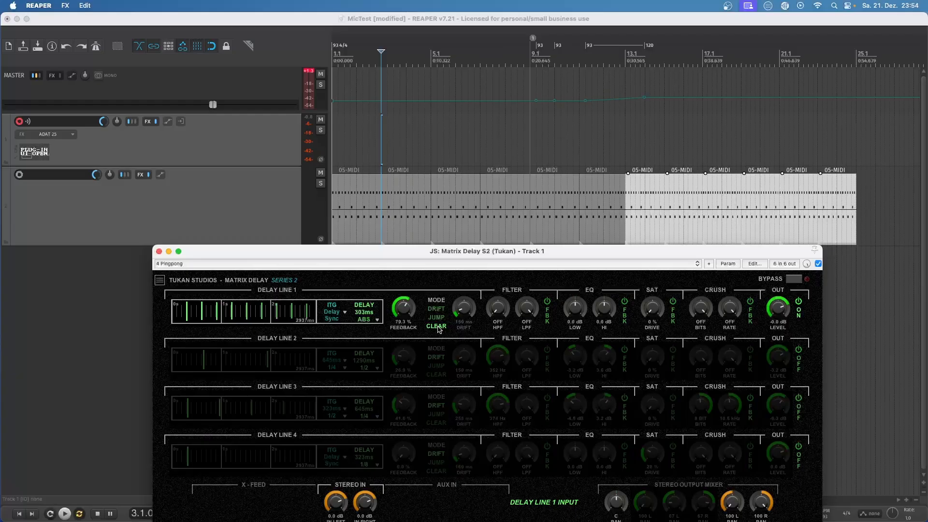
# - Try delay line 1's CLEAR mode while shifting its delay time to about 352 ms and about 411 ms
pyautogui.click(191, 319)
pyautogui.click(190, 319)
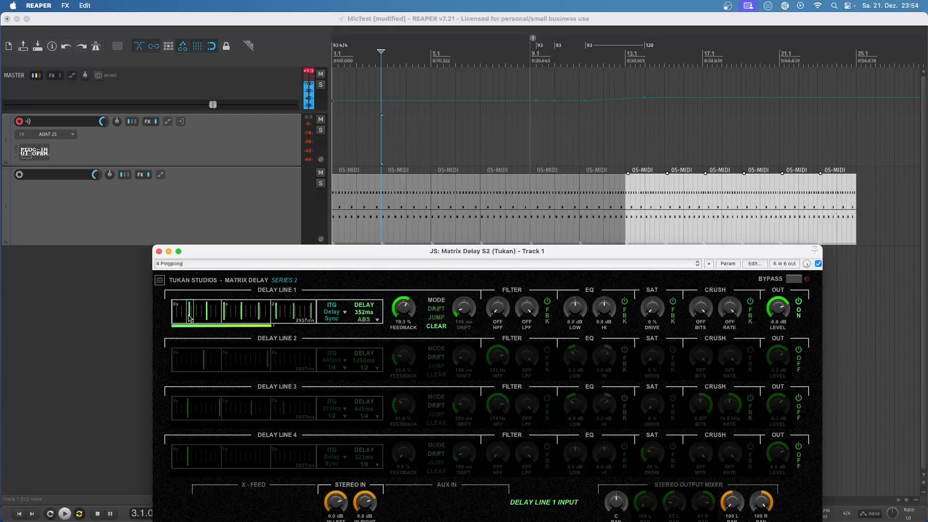
pyautogui.click(193, 317)
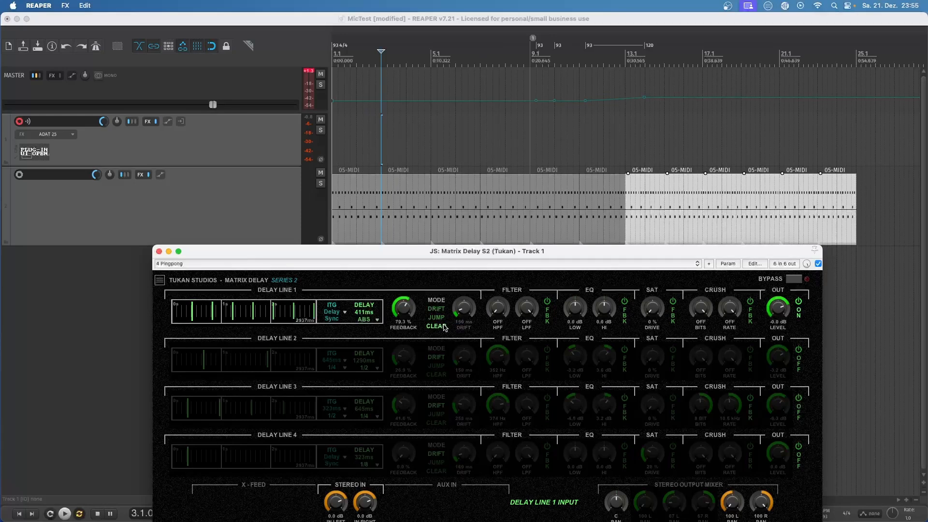
# - Set delay line 1 to DRIFT mode with about 350 ms drift and 77.6% feedback, and shift its delay to about 293 ms
pyautogui.moveTo(411, 313); pyautogui.dragTo(427, 325)
pyautogui.click(436, 310)
pyautogui.moveTo(464, 317); pyautogui.dragTo(476, 292)
pyautogui.moveTo(477, 335); pyautogui.dragTo(470, 317)
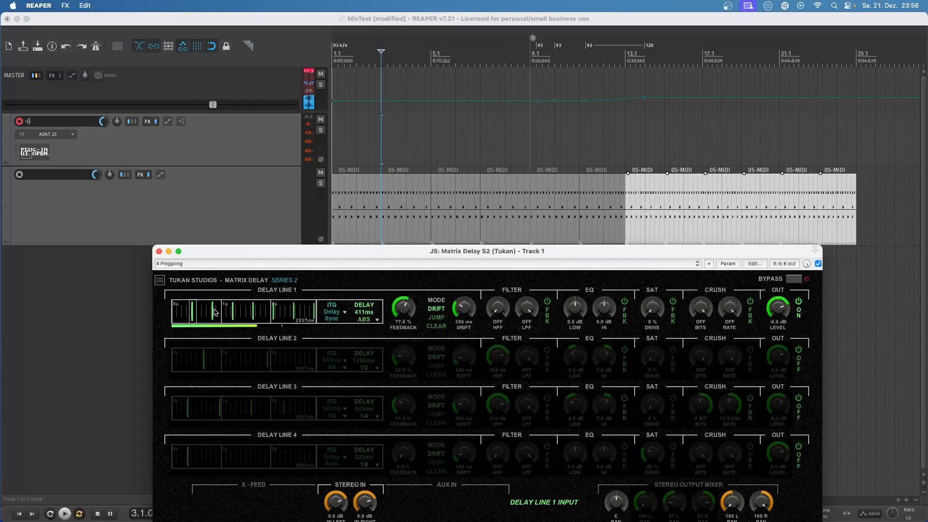
pyautogui.moveTo(194, 310); pyautogui.dragTo(196, 316)
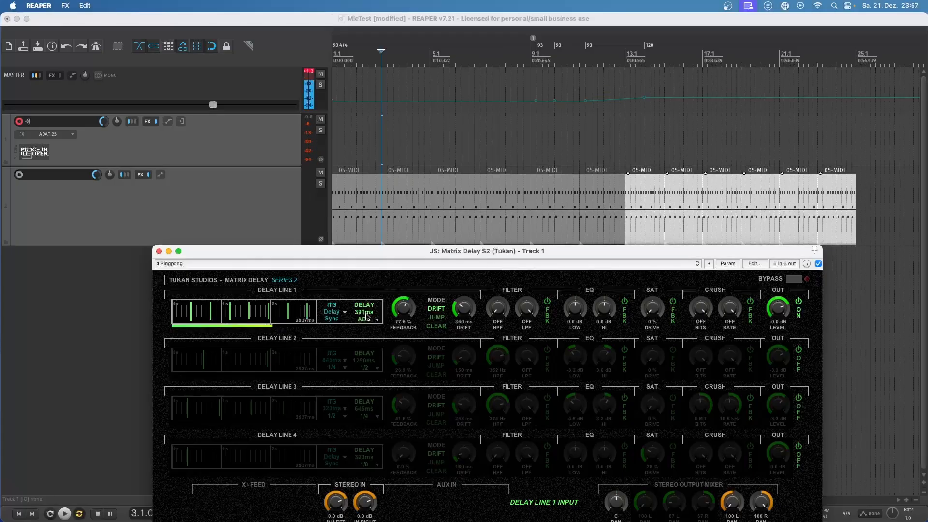
pyautogui.moveTo(198, 323); pyautogui.dragTo(190, 319)
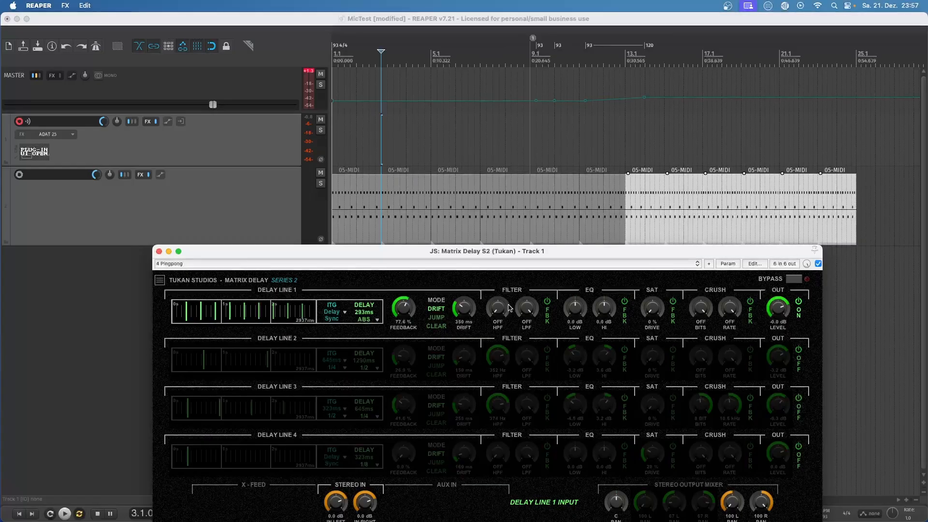
# - Try delay line 1's high-pass filter at about 437 Hz and low-pass filter at about 2.9 kHz, and turn both off
pyautogui.moveTo(500, 315); pyautogui.dragTo(524, 203)
pyautogui.moveTo(527, 308); pyautogui.dragTo(519, 339)
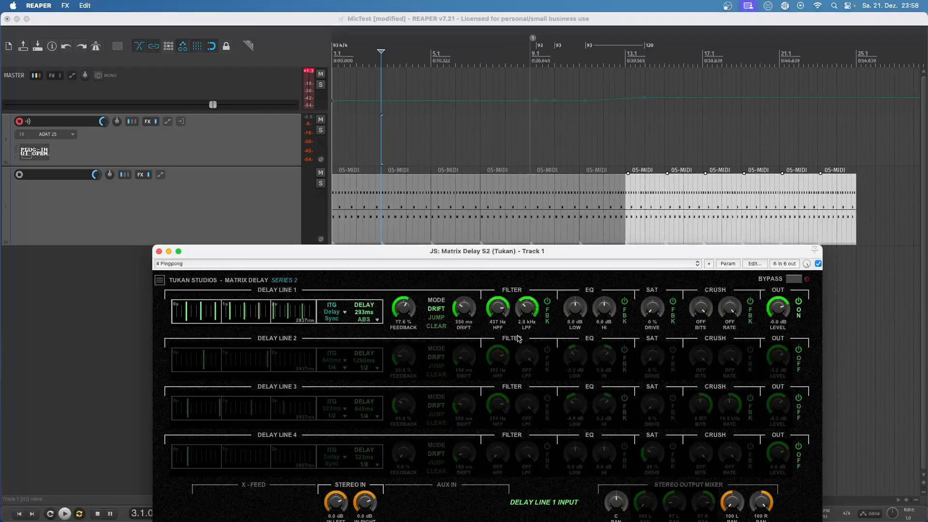
pyautogui.moveTo(525, 301); pyautogui.dragTo(516, 324)
pyautogui.moveTo(497, 308); pyautogui.dragTo(556, 310)
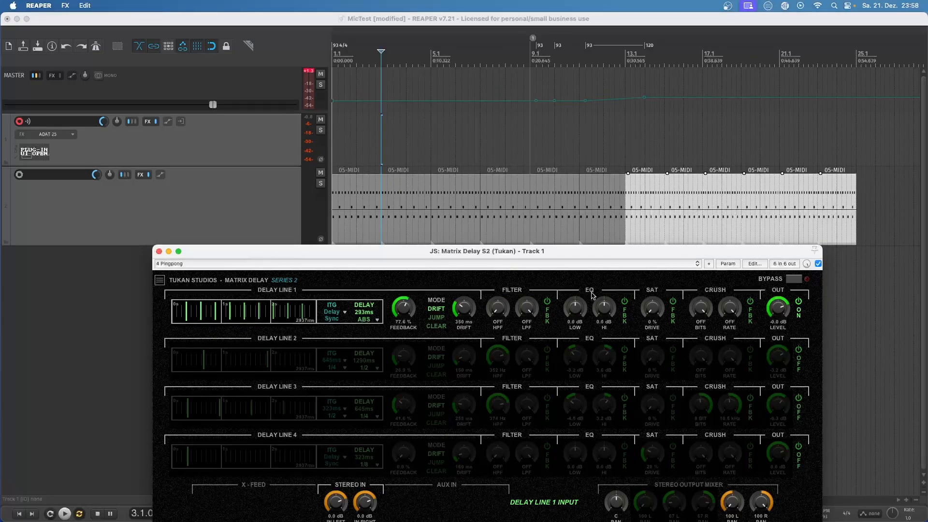
# - Try delay line 1's EQ with the lows cut to about -7.7 dB and the highs boosted to about 6.6 dB
pyautogui.moveTo(576, 312); pyautogui.dragTo(579, 340)
pyautogui.moveTo(604, 309); pyautogui.dragTo(624, 265)
pyautogui.moveTo(579, 316)
pyautogui.mouseDown()
pyautogui.moveTo(604, 315)
pyautogui.moveTo(581, 314)
pyautogui.mouseUp()
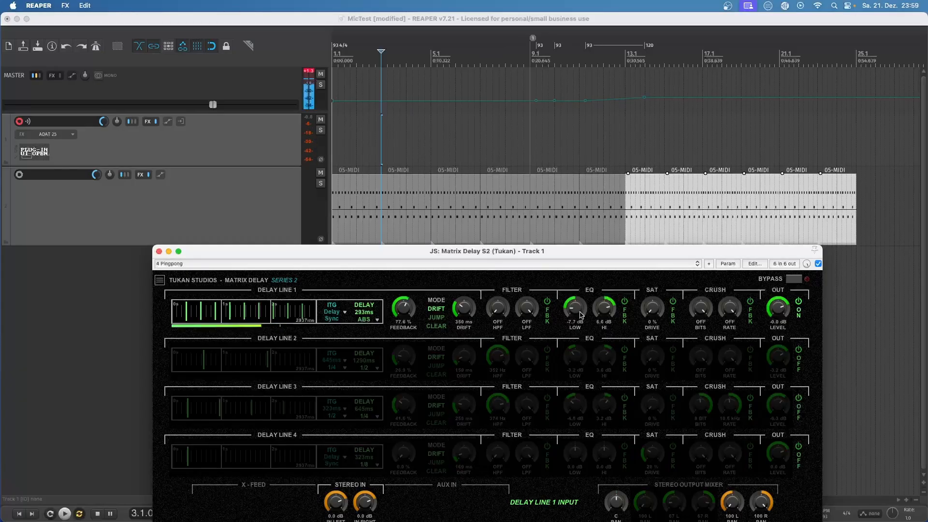
pyautogui.scroll(-2, 581, 315)
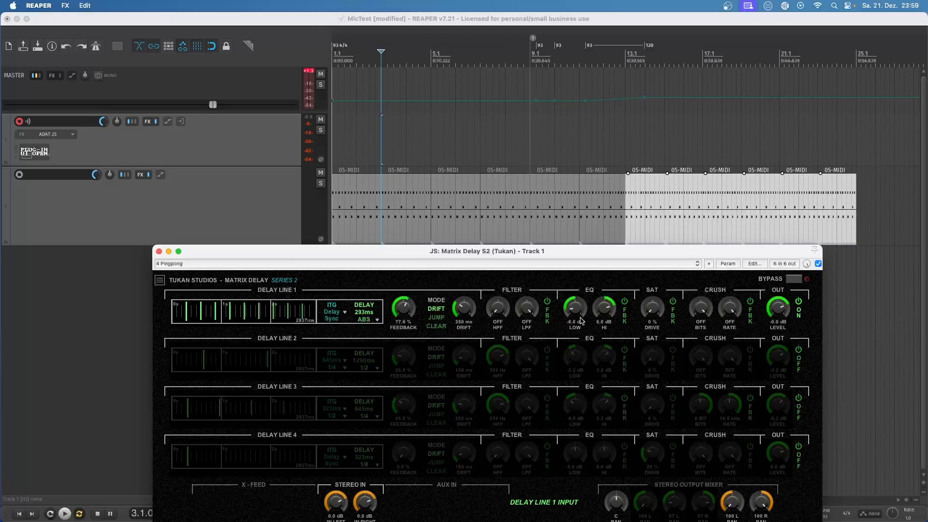
pyautogui.scroll(-3, 595, 316)
# - Try the opposite EQ on delay line 1, boosting the lows and cutting the highs, and reset both to 0 dB
pyautogui.moveTo(597, 318); pyautogui.dragTo(596, 422)
pyautogui.scroll(8, 580, 297)
pyautogui.scroll(-1, 603, 309)
pyautogui.scroll(1, 585, 312)
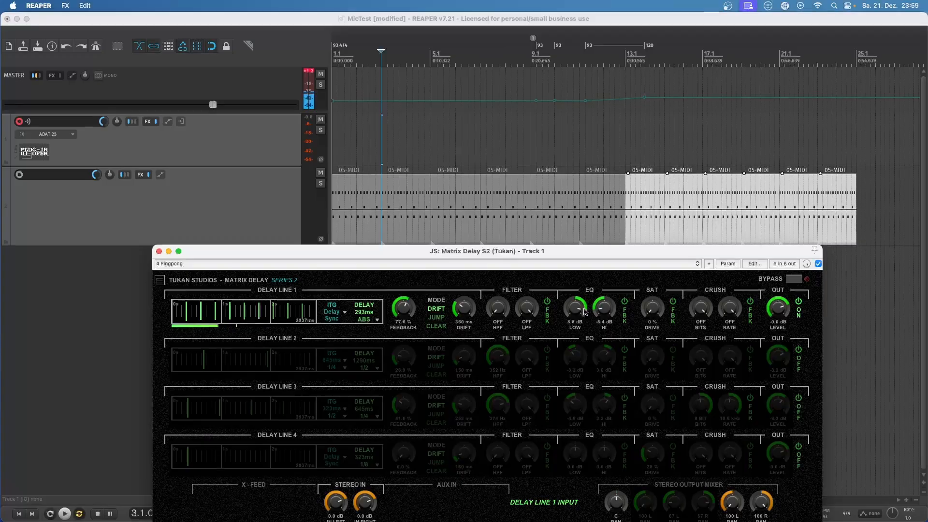
pyautogui.doubleClick(575, 308)
pyautogui.doubleClick(604, 308)
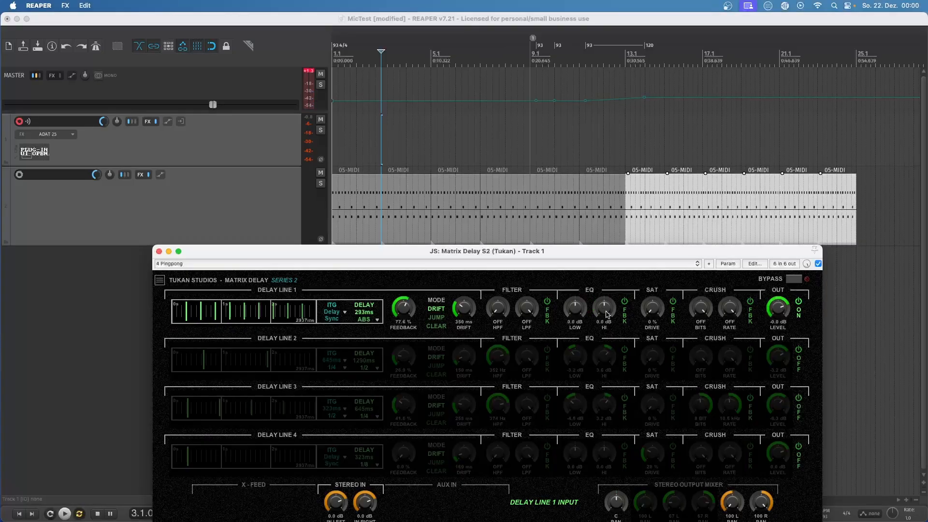
# - Try delay line 1's saturation drive at about 91% and its bit crush at 6 bits, resetting each one
pyautogui.moveTo(652, 312)
pyautogui.mouseDown()
pyautogui.moveTo(655, 271)
pyautogui.moveTo(658, 312)
pyautogui.moveTo(659, 299)
pyautogui.mouseUp()
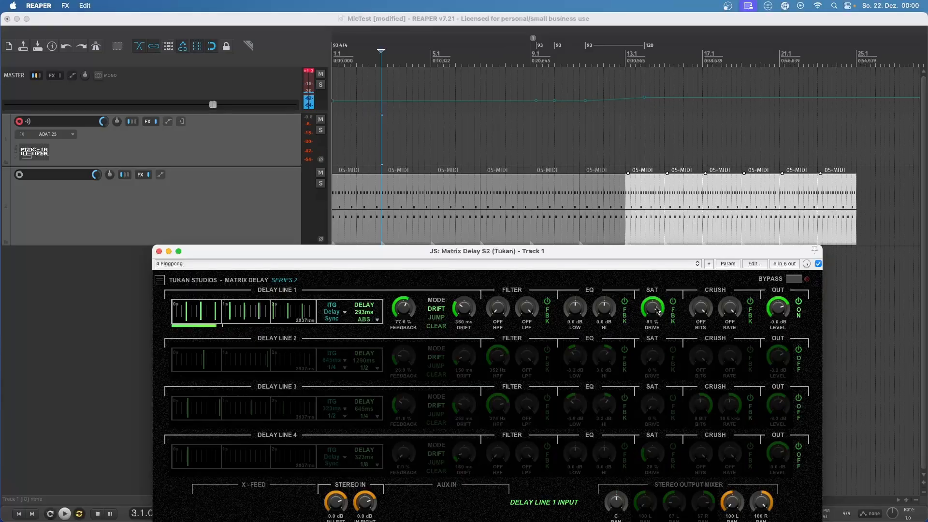
pyautogui.doubleClick(658, 310)
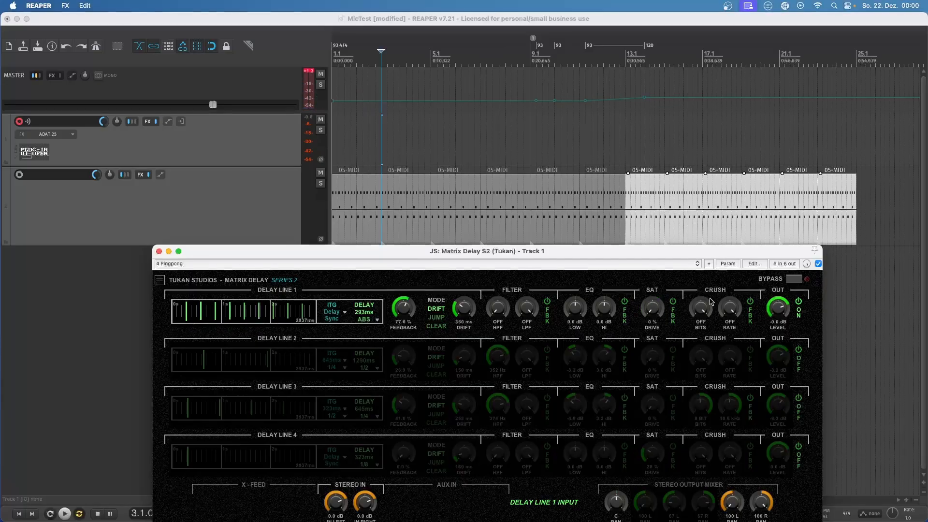
pyautogui.moveTo(706, 312); pyautogui.dragTo(707, 398)
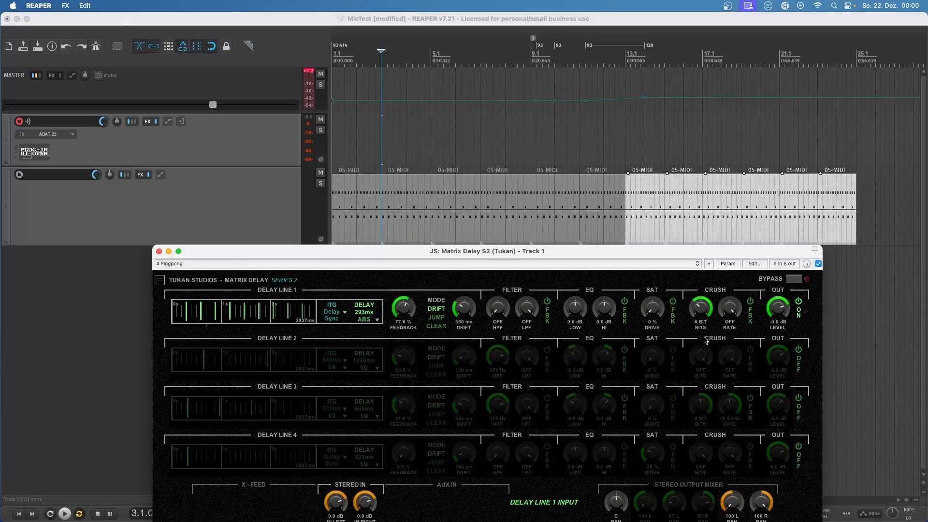
pyautogui.moveTo(701, 309); pyautogui.dragTo(709, 280)
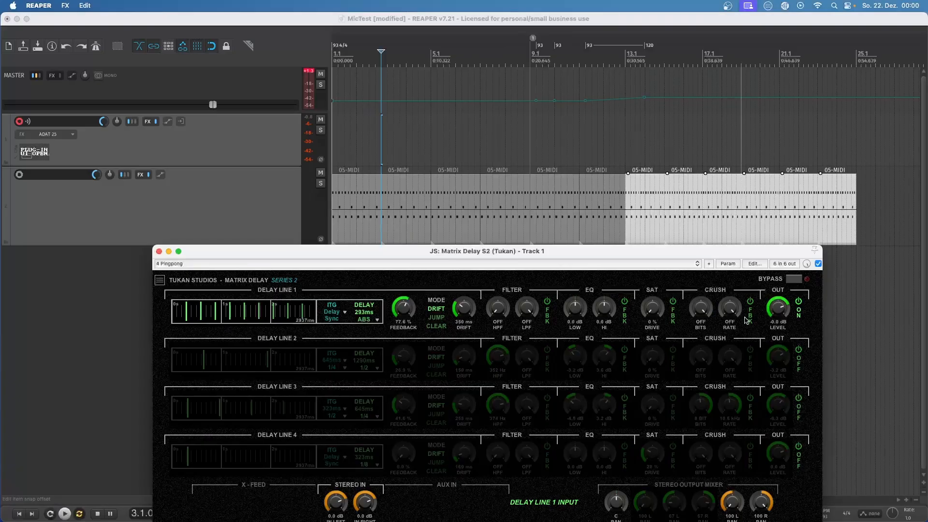
# - Set delay line 1's crush to a rate of about 5 kHz and a depth of 6 bits
pyautogui.moveTo(732, 309); pyautogui.dragTo(730, 421)
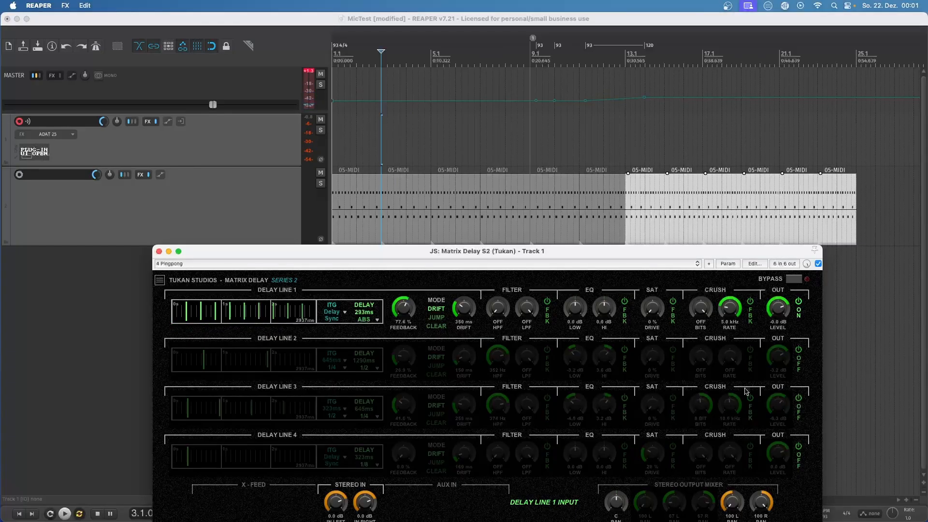
pyautogui.moveTo(702, 312); pyautogui.dragTo(706, 385)
# - Toggle delay line 1 off and back on to compare, and turn off its crush bits and rate
pyautogui.click(799, 306)
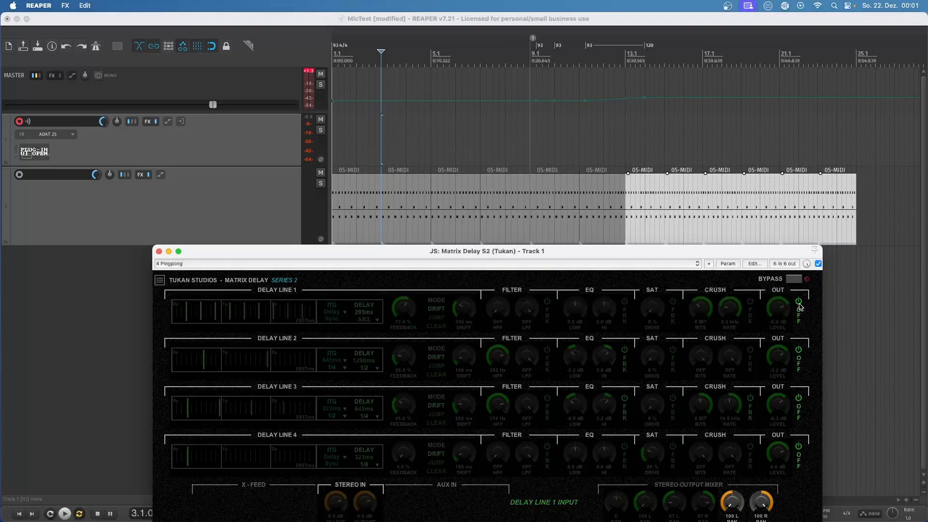
pyautogui.click(800, 307)
pyautogui.click(799, 307)
pyautogui.click(800, 307)
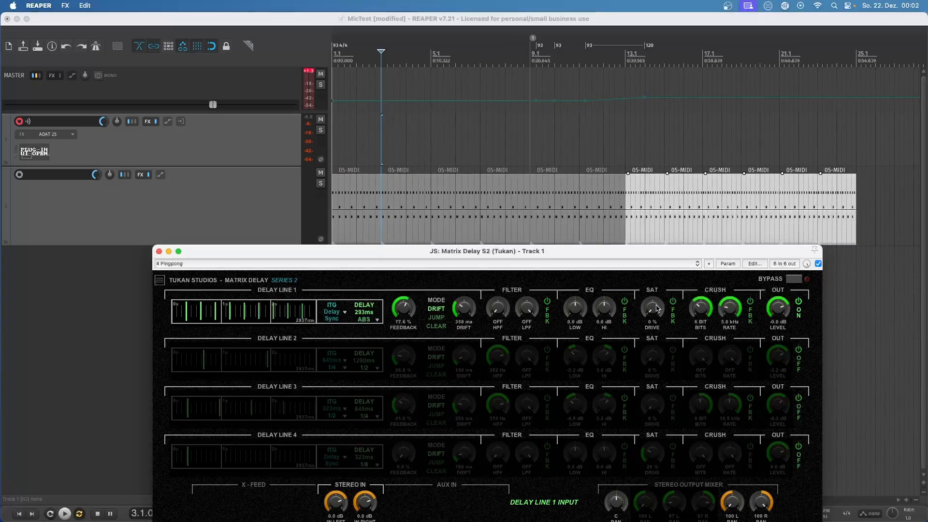
pyautogui.moveTo(703, 315); pyautogui.dragTo(709, 286)
pyautogui.moveTo(738, 313); pyautogui.dragTo(746, 174)
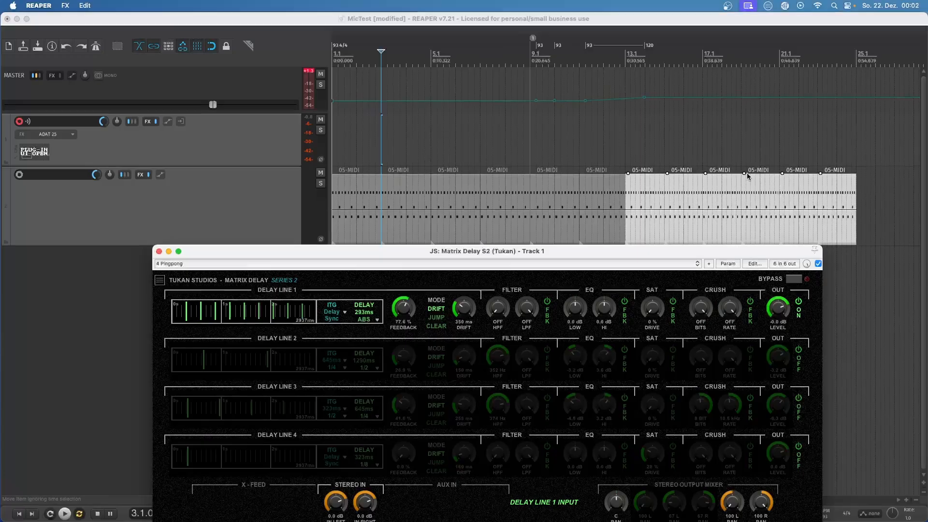
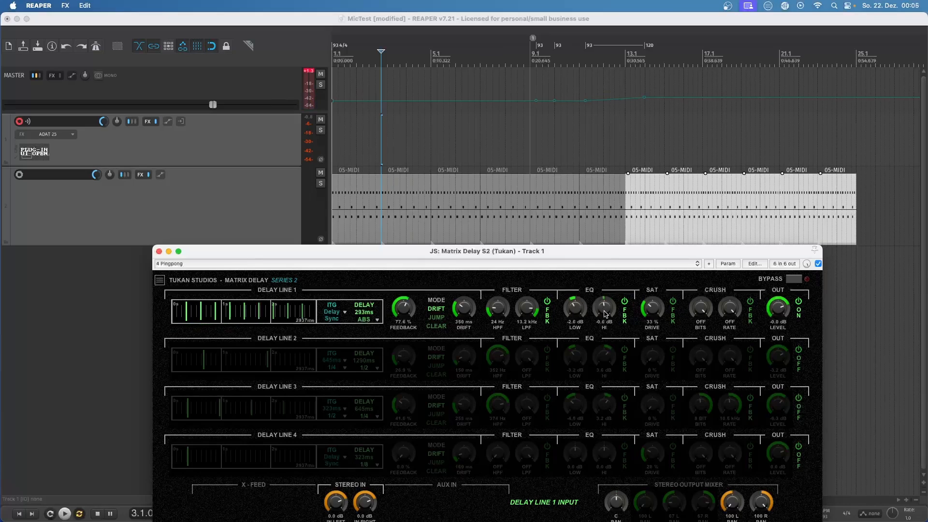
# - Adjust delay line 1's EQ in the feedback path, setting the highs to about 5.4 dB and the lows to about -3.4 dB
pyautogui.moveTo(605, 319)
pyautogui.mouseDown()
pyautogui.moveTo(609, 308)
pyautogui.moveTo(608, 318)
pyautogui.mouseUp()
pyautogui.moveTo(612, 310); pyautogui.dragTo(612, 301)
pyautogui.moveTo(606, 314); pyautogui.dragTo(606, 356)
pyautogui.scroll(5, 610, 311)
pyautogui.moveTo(598, 314); pyautogui.dragTo(615, 301)
# - Switch delay line 1's ITG to ABS at about 293 ms and set its delay to about 300 ms
pyautogui.scroll(-1, 296, 315)
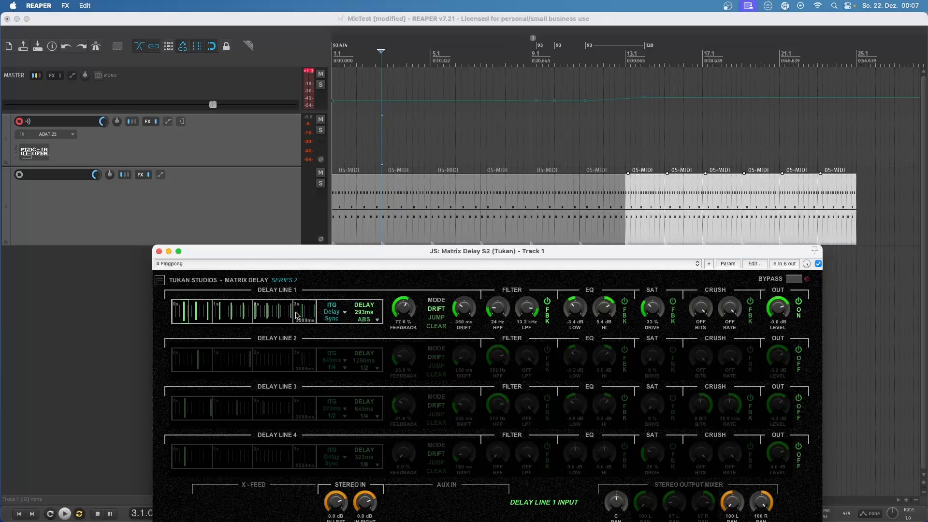
pyautogui.scroll(4, 295, 315)
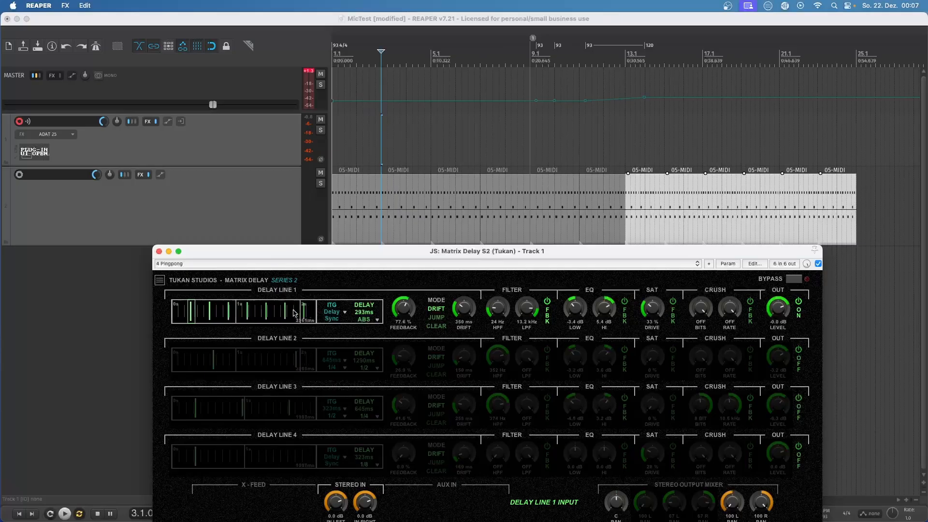
pyautogui.click(345, 317)
pyautogui.click(346, 315)
pyautogui.moveTo(214, 305); pyautogui.dragTo(216, 310)
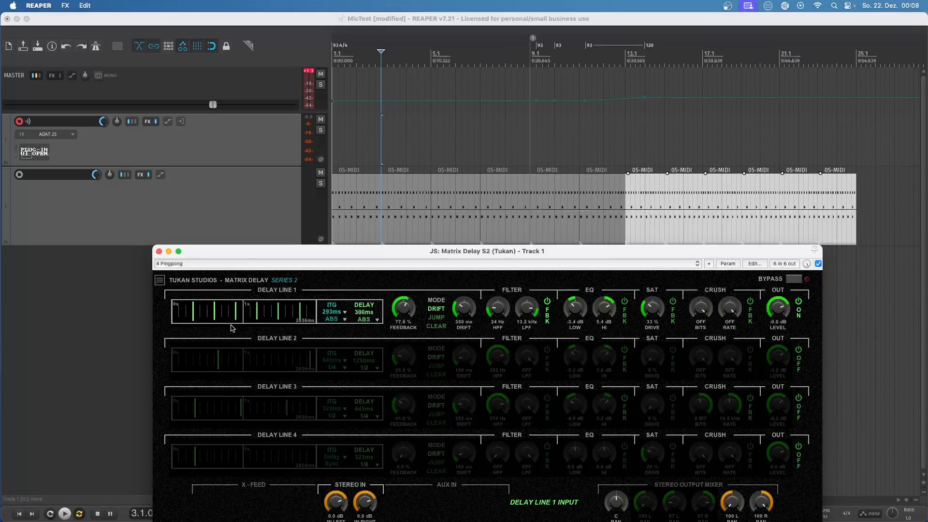
# - Change the delay line time display's measure to Bars and check it over different time ranges
pyautogui.rightClick(269, 308)
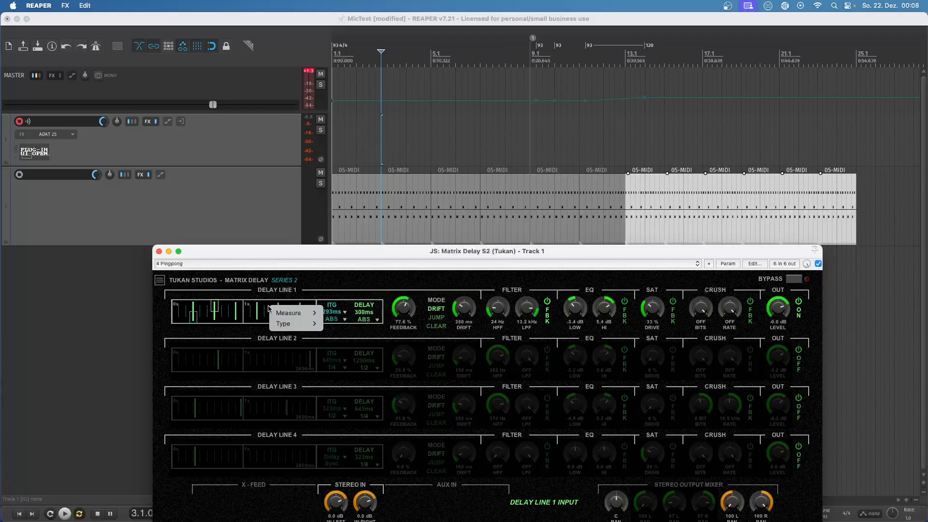
pyautogui.moveTo(285, 313)
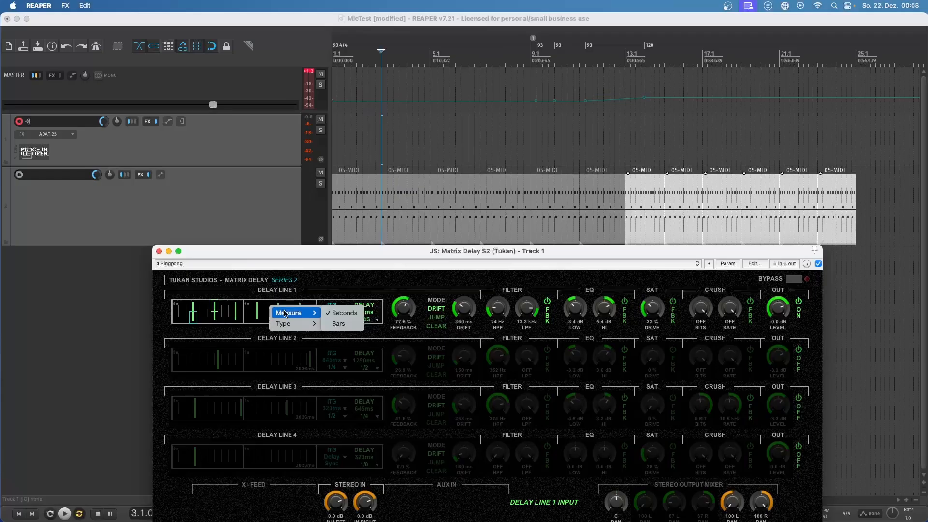
pyautogui.click(337, 324)
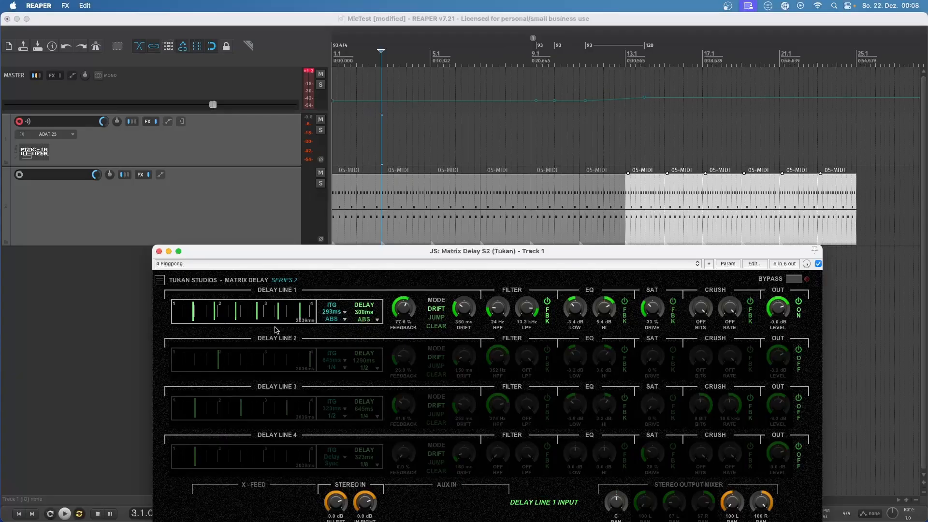
pyautogui.scroll(-2, 235, 315)
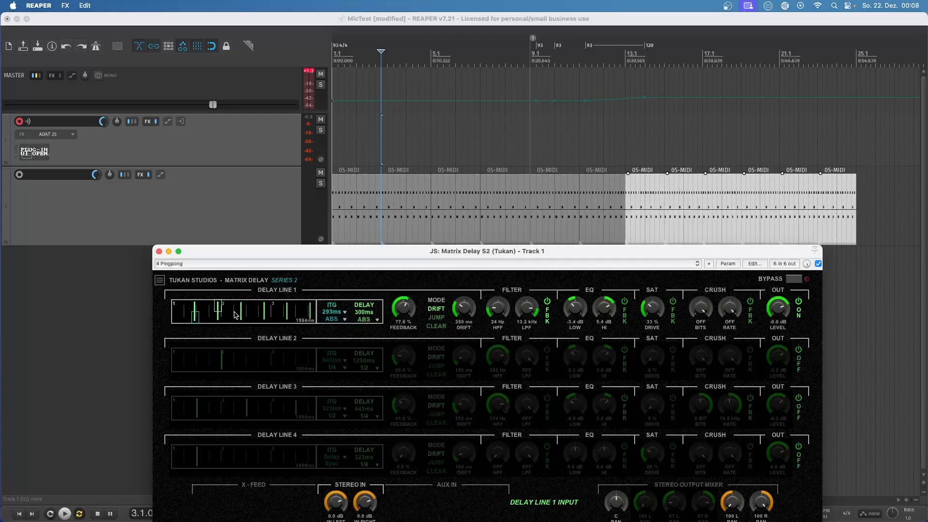
pyautogui.scroll(-3, 234, 314)
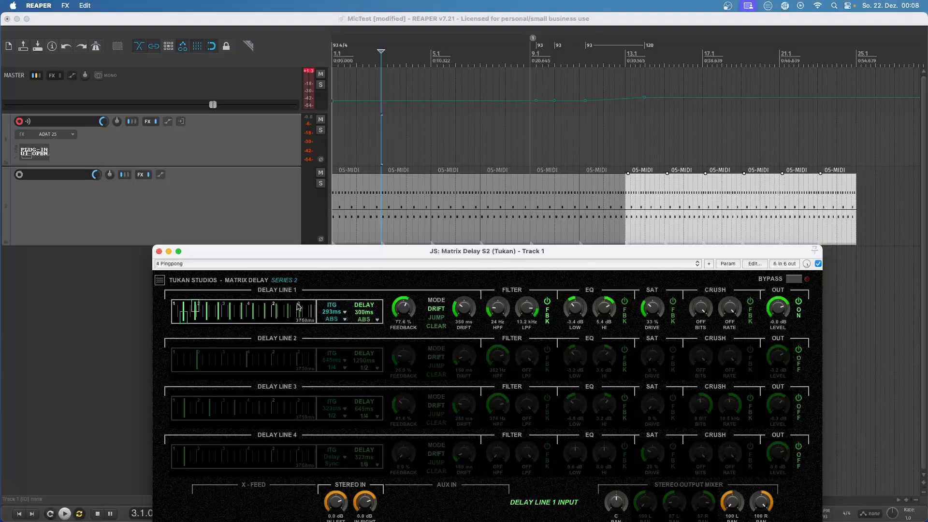
# - Compare the delay display types Result and ITG+Delay, and set the type to ITG+Delay
pyautogui.rightClick(282, 314)
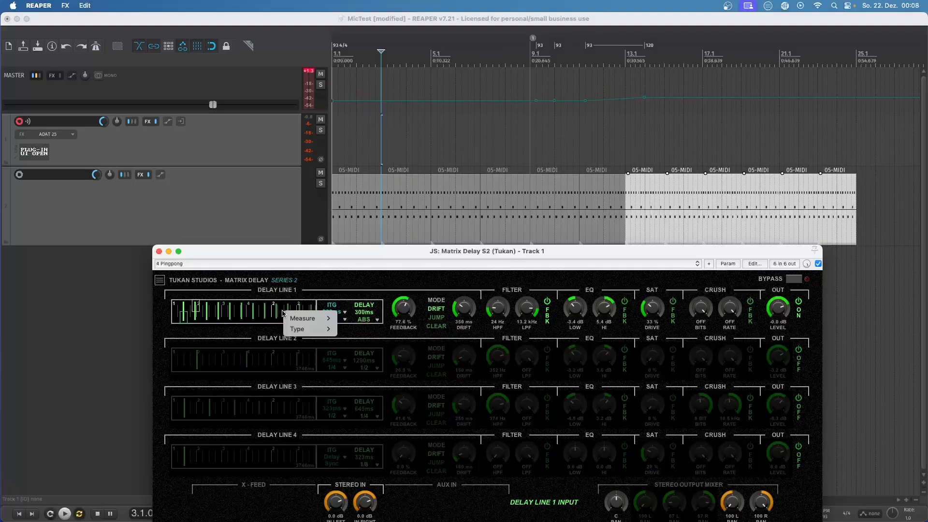
pyautogui.moveTo(297, 328)
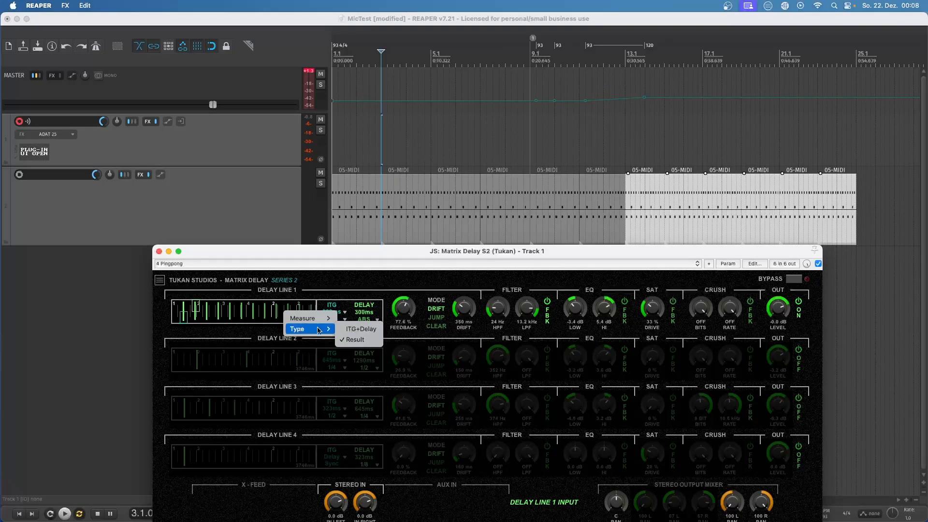
pyautogui.click(357, 340)
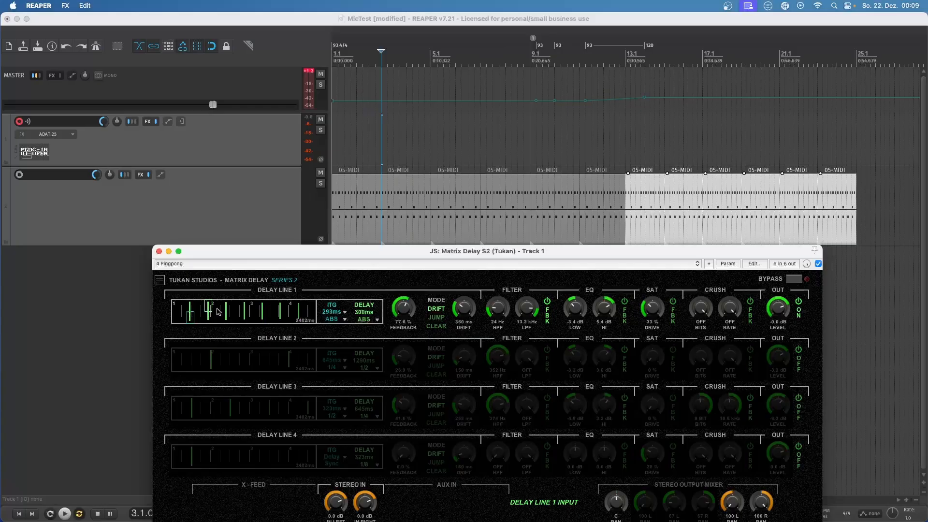
pyautogui.rightClick(274, 315)
pyautogui.moveTo(295, 331)
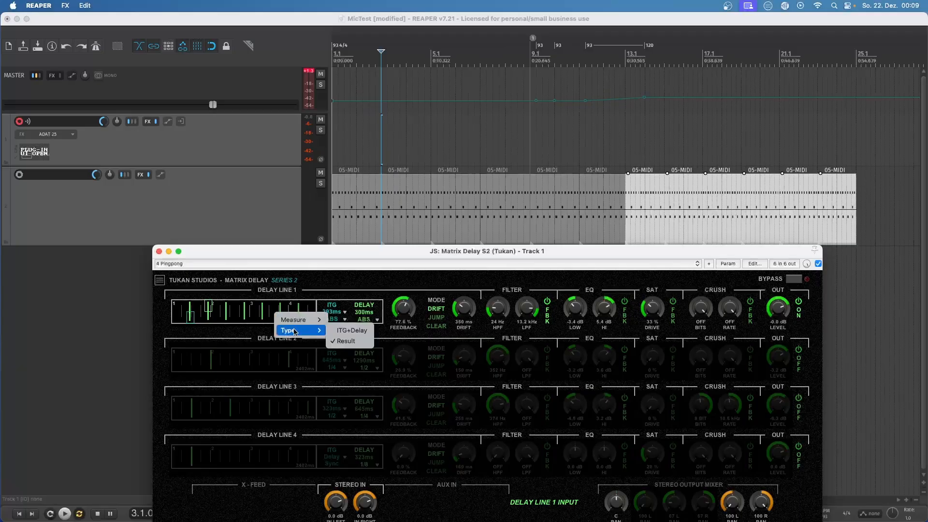
pyautogui.click(352, 331)
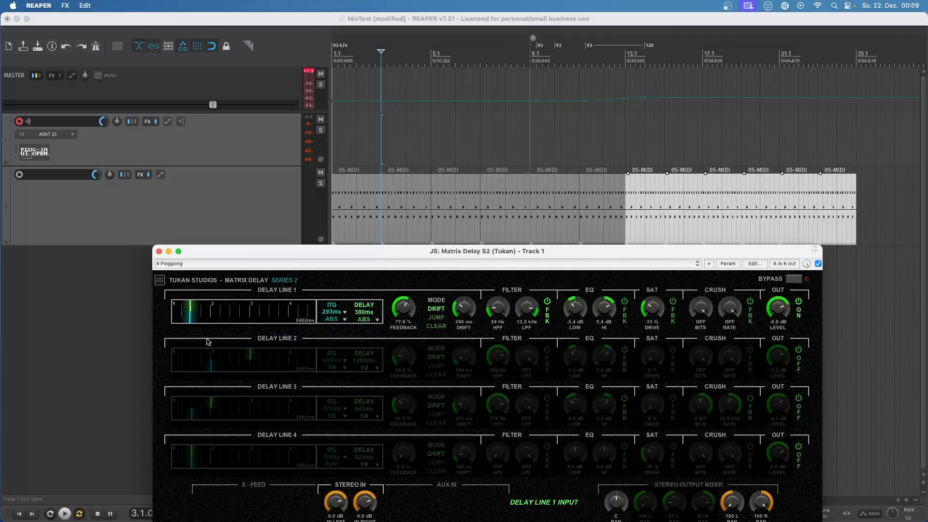
# - Move delay line 1's markers to an ITG of about 614 ms and a delay of about 444 ms
pyautogui.moveTo(190, 322); pyautogui.dragTo(219, 310)
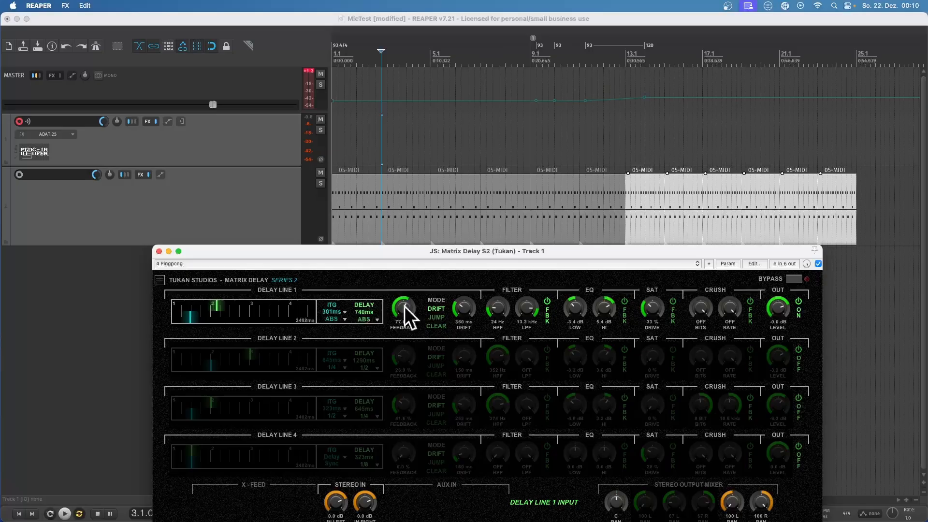
pyautogui.moveTo(214, 307)
pyautogui.mouseDown()
pyautogui.moveTo(209, 321)
pyautogui.moveTo(211, 308)
pyautogui.moveTo(201, 309)
pyautogui.mouseUp()
# - Set the delay line time display's type to Result
pyautogui.rightClick(235, 313)
pyautogui.moveTo(248, 328)
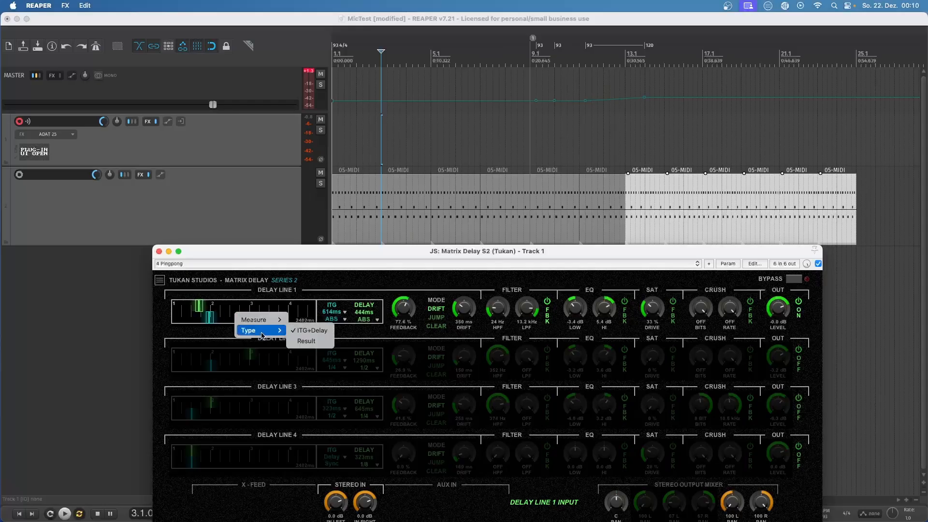
pyautogui.click(296, 340)
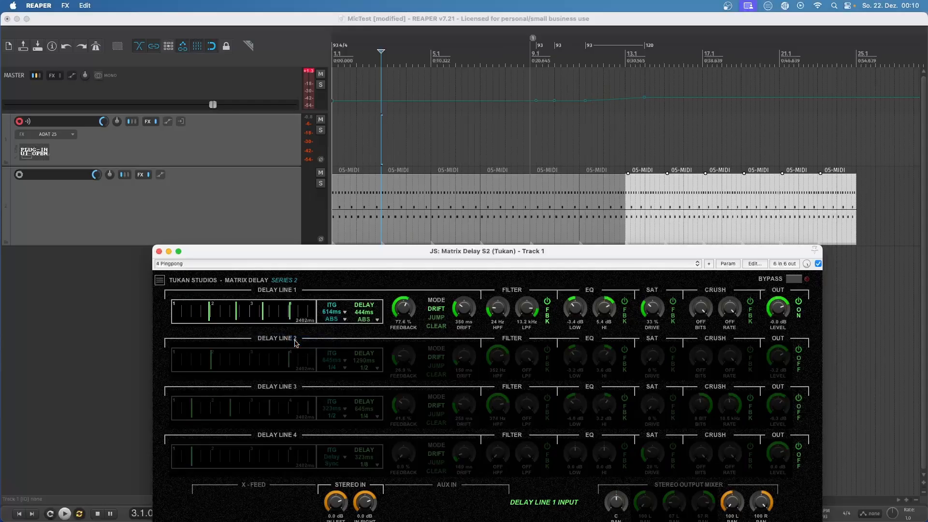
# - Set delay line 1's ITG to Delay Sync and its delay time to 1/4
pyautogui.click(345, 319)
pyautogui.click(356, 327)
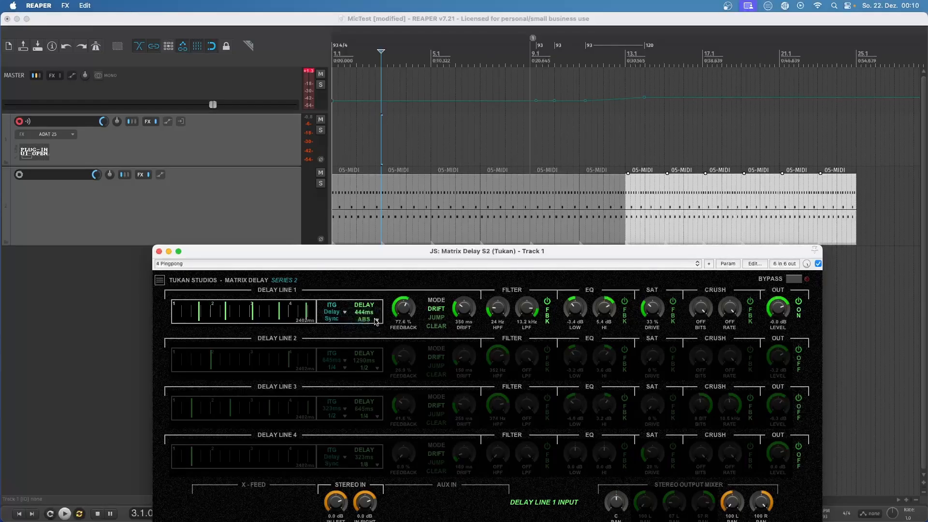
pyautogui.click(373, 320)
pyautogui.click(374, 352)
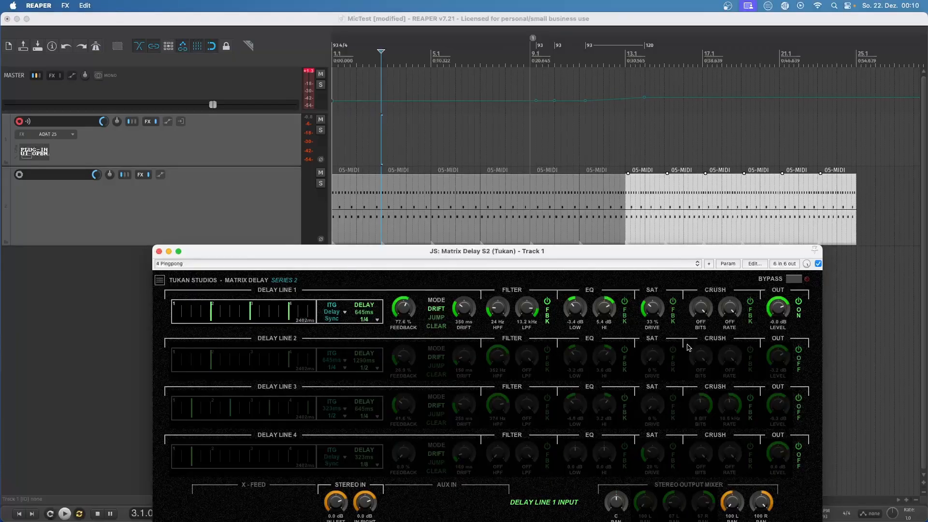
# - Turn on delay line 2 and set its ITG to ABS at about 1078 ms
pyautogui.click(803, 351)
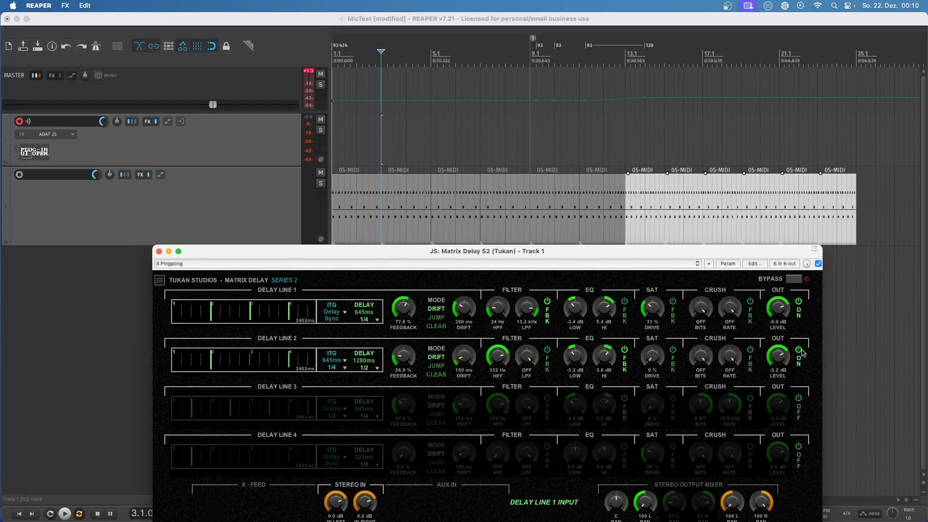
pyautogui.click(336, 368)
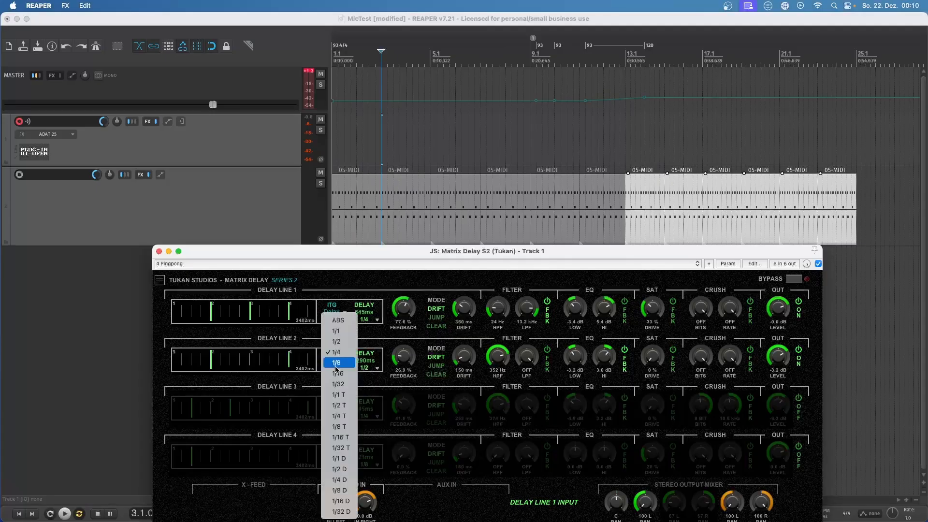
pyautogui.click(339, 366)
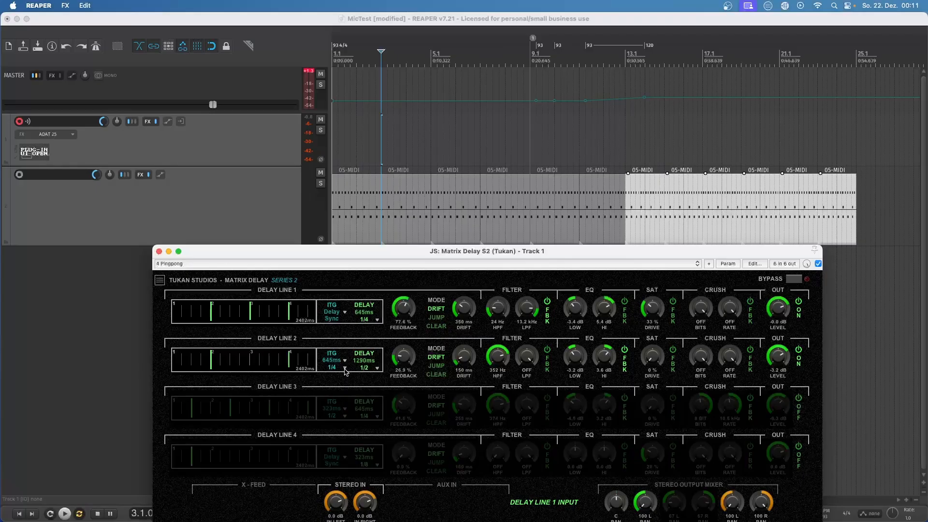
pyautogui.click(345, 370)
pyautogui.click(338, 315)
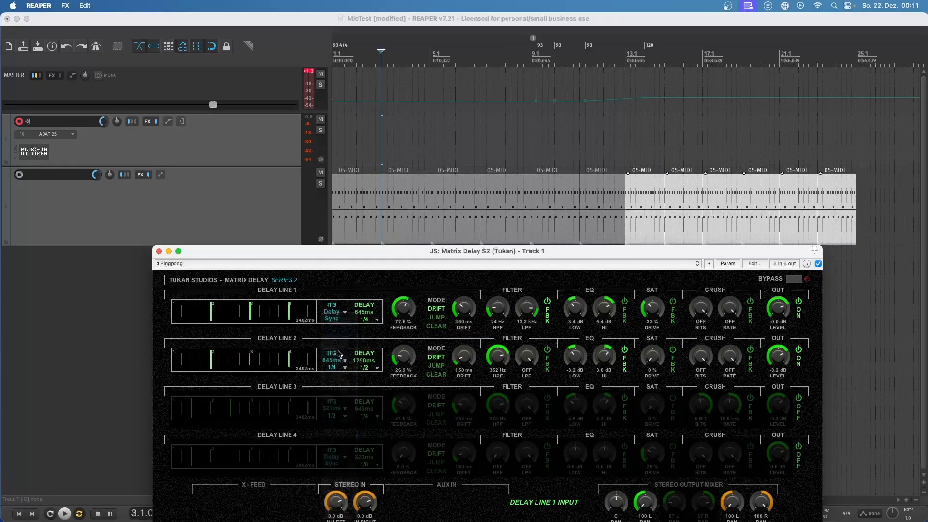
pyautogui.moveTo(338, 363); pyautogui.dragTo(340, 350)
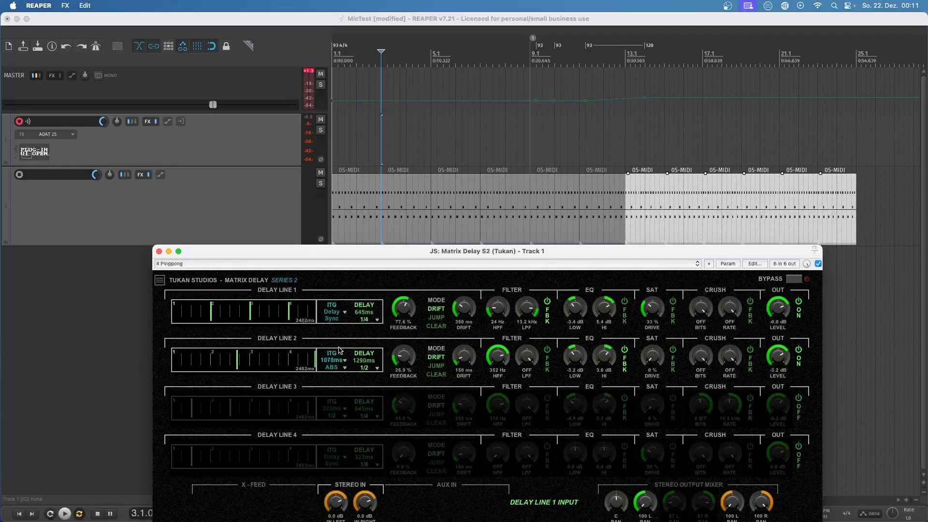
# - Set delay line 2's delay to ABS at about 107 ms and raise its feedback to about 46.8 %
pyautogui.click(376, 373)
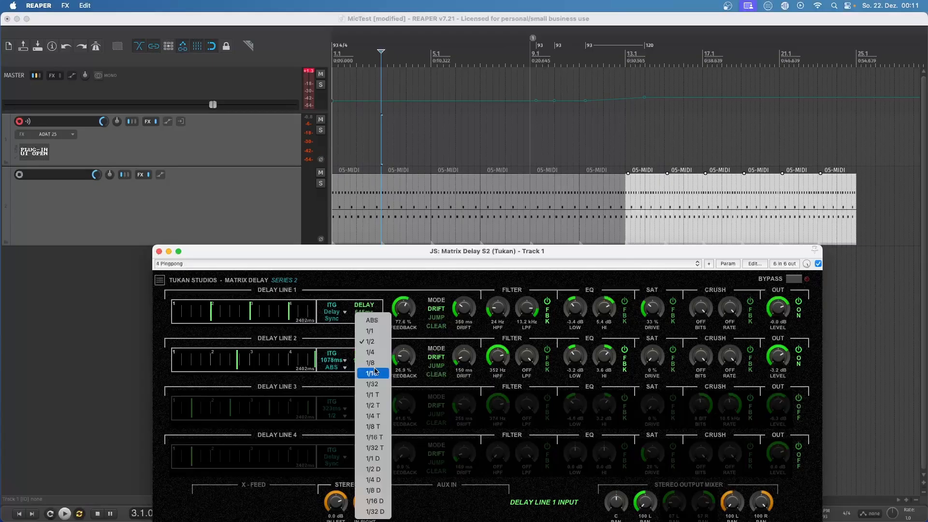
pyautogui.click(373, 319)
pyautogui.moveTo(370, 362); pyautogui.dragTo(368, 398)
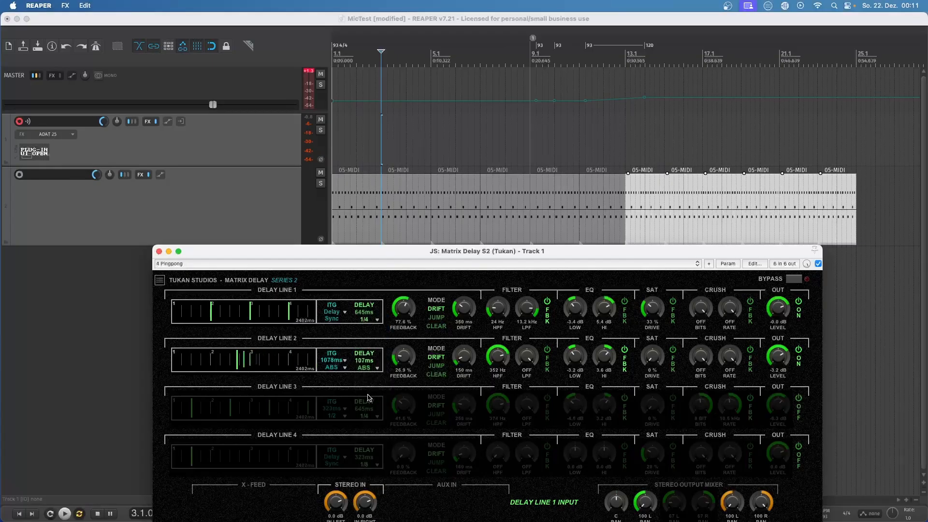
pyautogui.moveTo(405, 367); pyautogui.dragTo(410, 346)
# - Audition delay lines 1 and 2 separately by switching each off and on, and raise delay line 2's output level to about 2.9 dB
pyautogui.moveTo(467, 281); pyautogui.dragTo(501, 288)
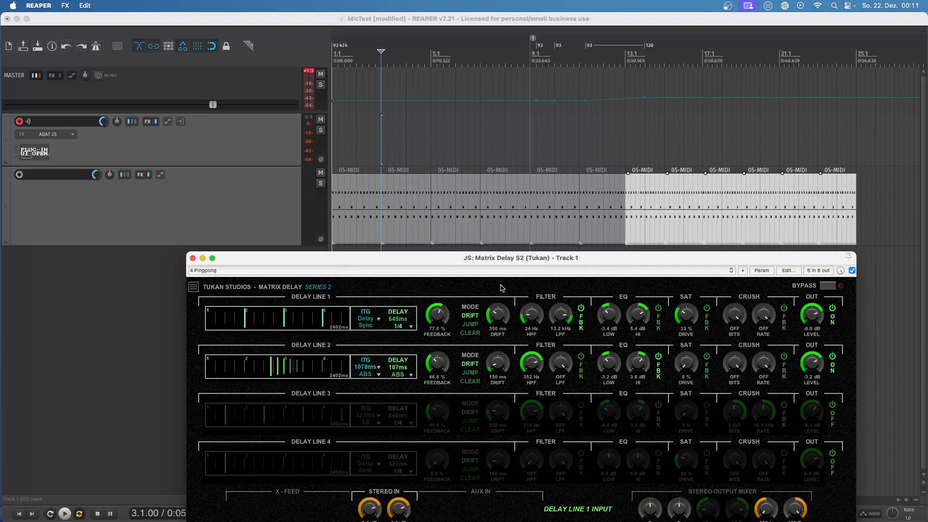
pyautogui.click(832, 358)
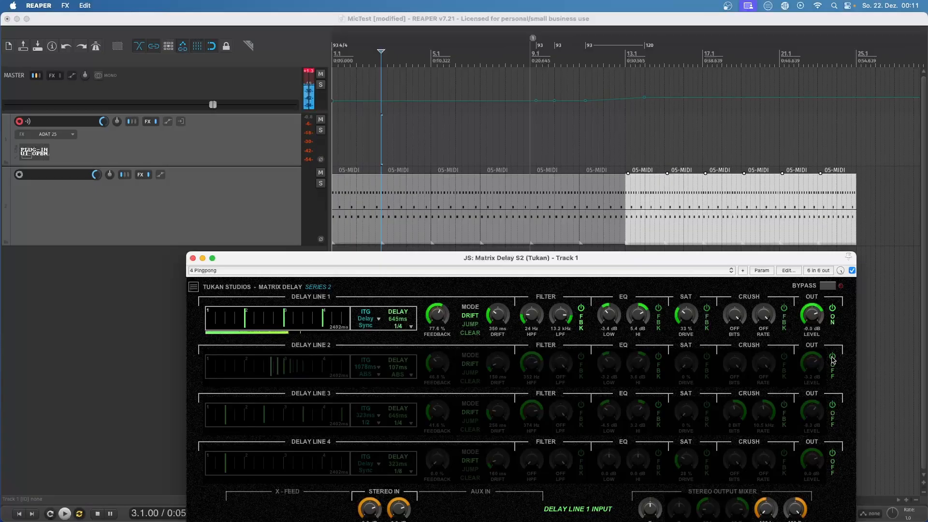
pyautogui.click(831, 357)
pyautogui.click(832, 310)
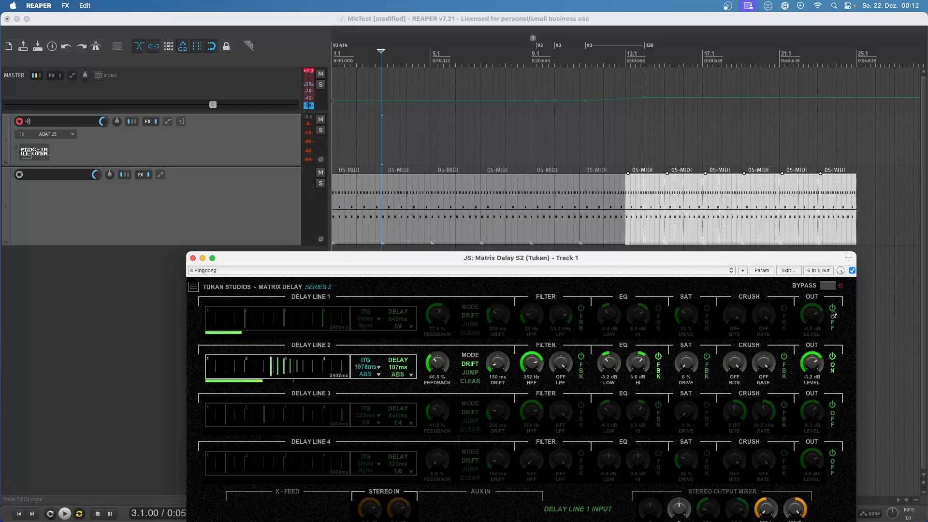
pyautogui.click(832, 310)
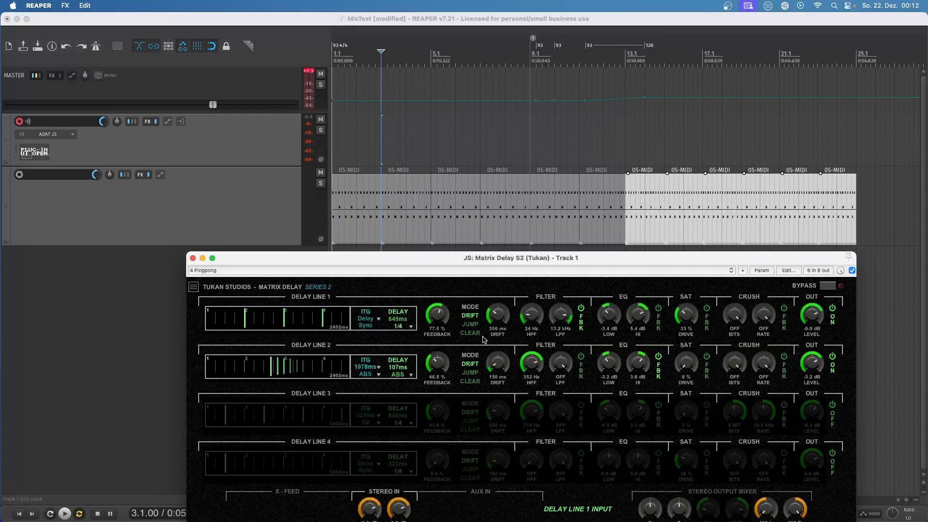
pyautogui.scroll(3, 818, 361)
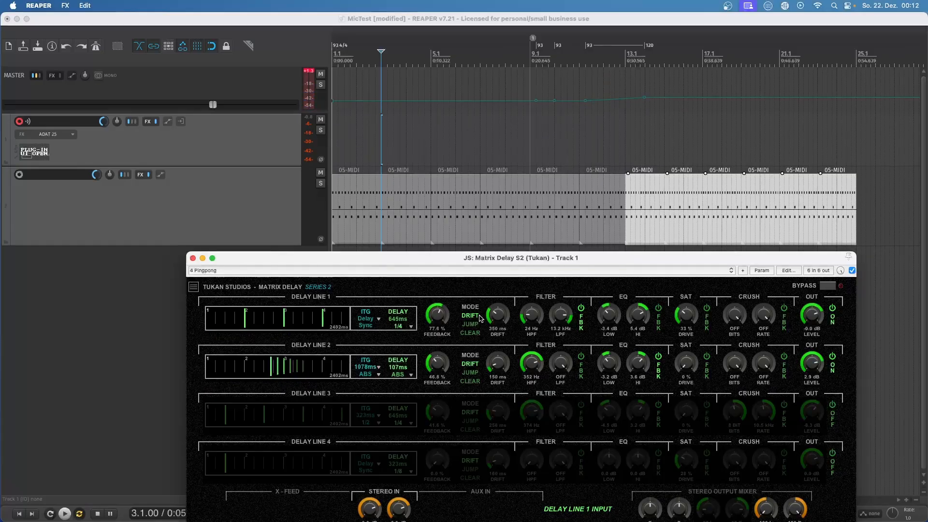
# - Show the X-Feed and Aux In sections of the matrix, check the Aux Outputs view and return to Delay Line Inputs
pyautogui.moveTo(522, 258); pyautogui.dragTo(517, 72)
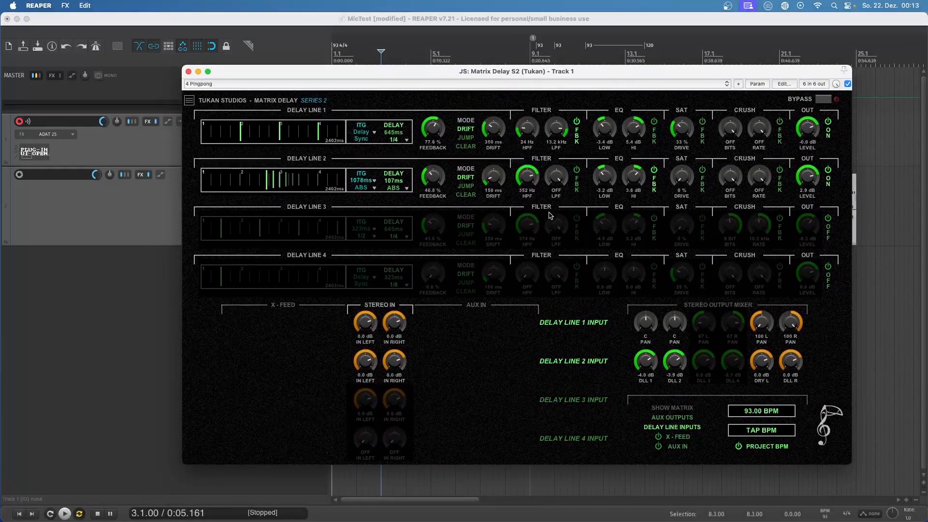
pyautogui.click(672, 437)
pyautogui.click(671, 447)
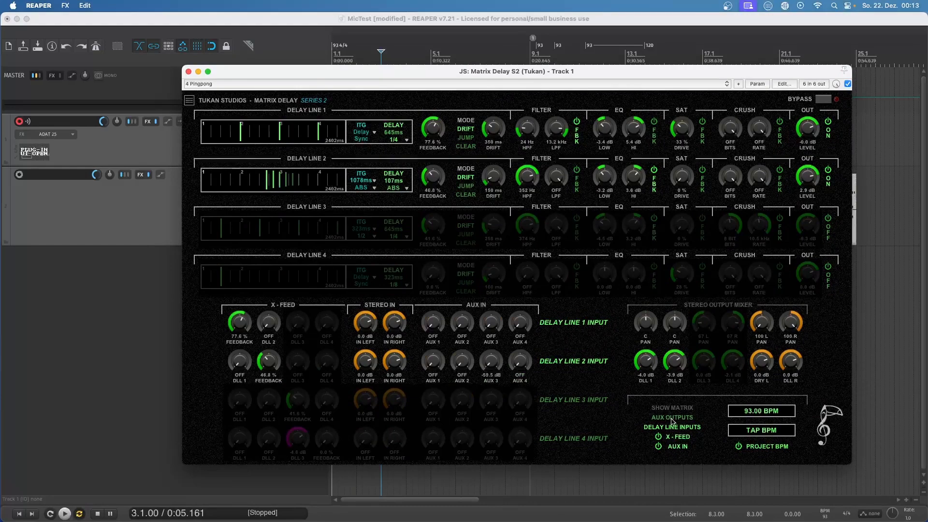
pyautogui.click(672, 419)
pyautogui.click(675, 429)
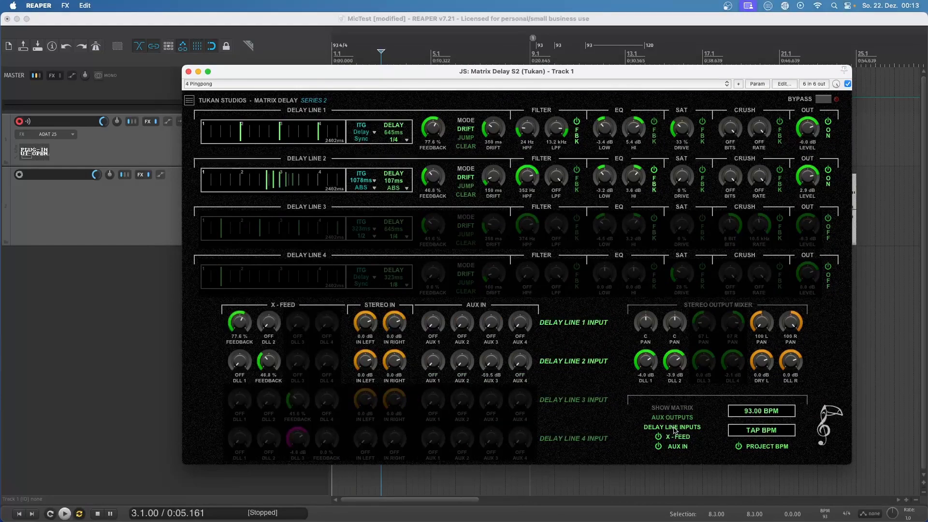